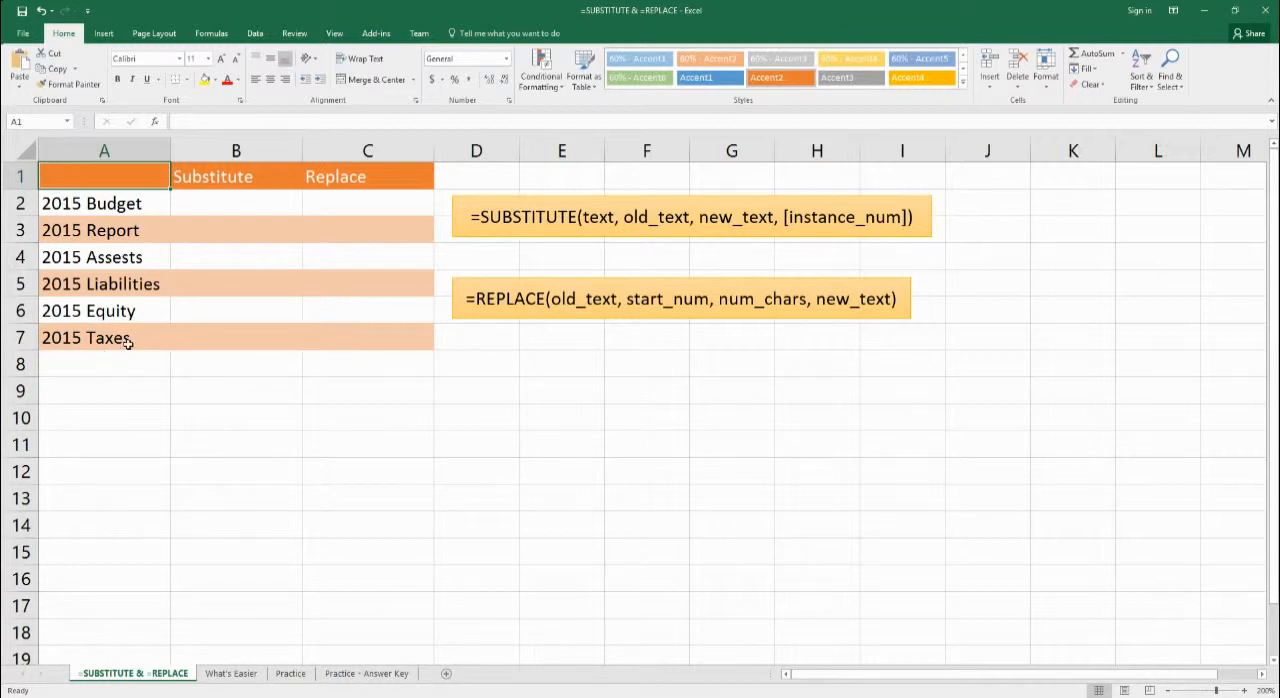
- Enter the formula =SUBSTITUTE(A2,"5","6") in cell B2 to change the year in 2015 Budget
left_click(251, 208)
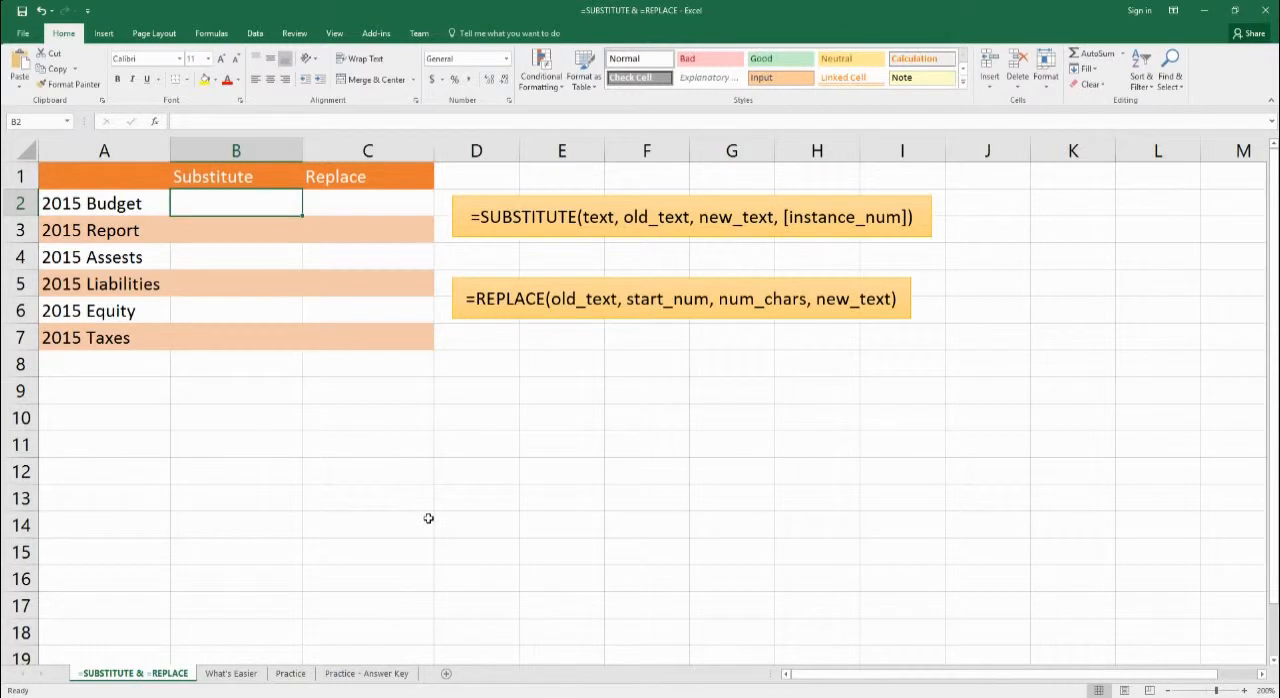
type("=substitute(")
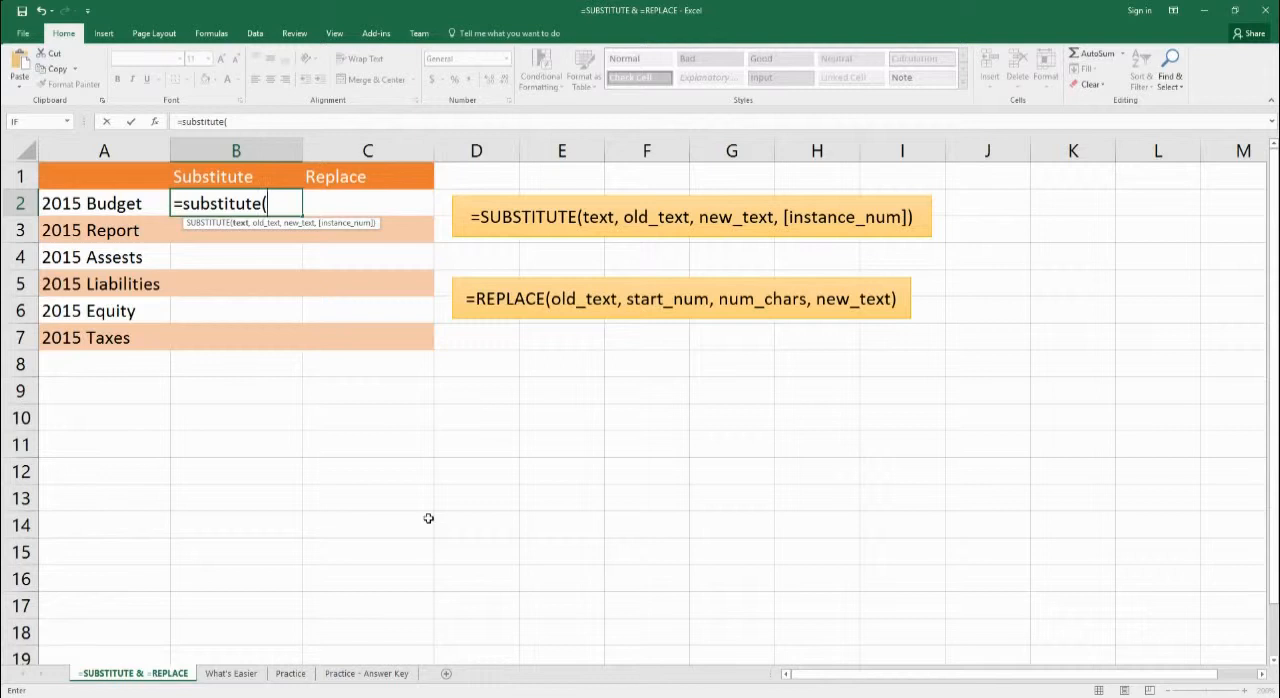
type("a2")
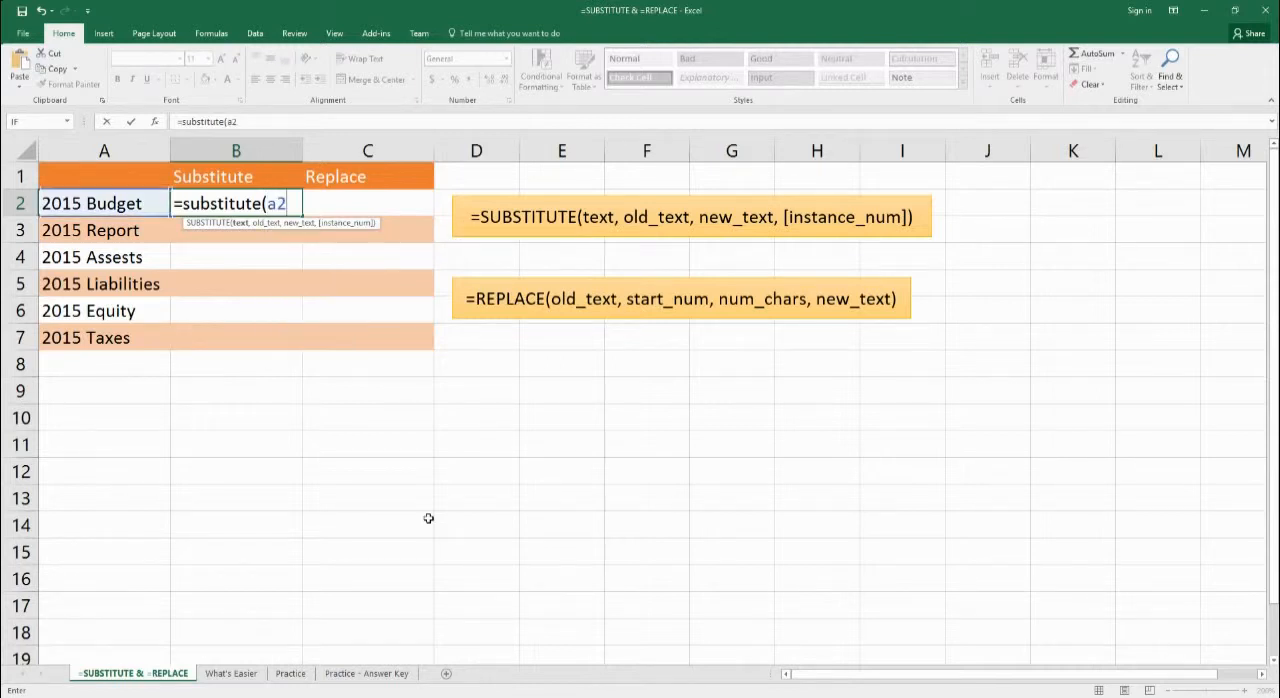
type(",")
type("\"5\",")
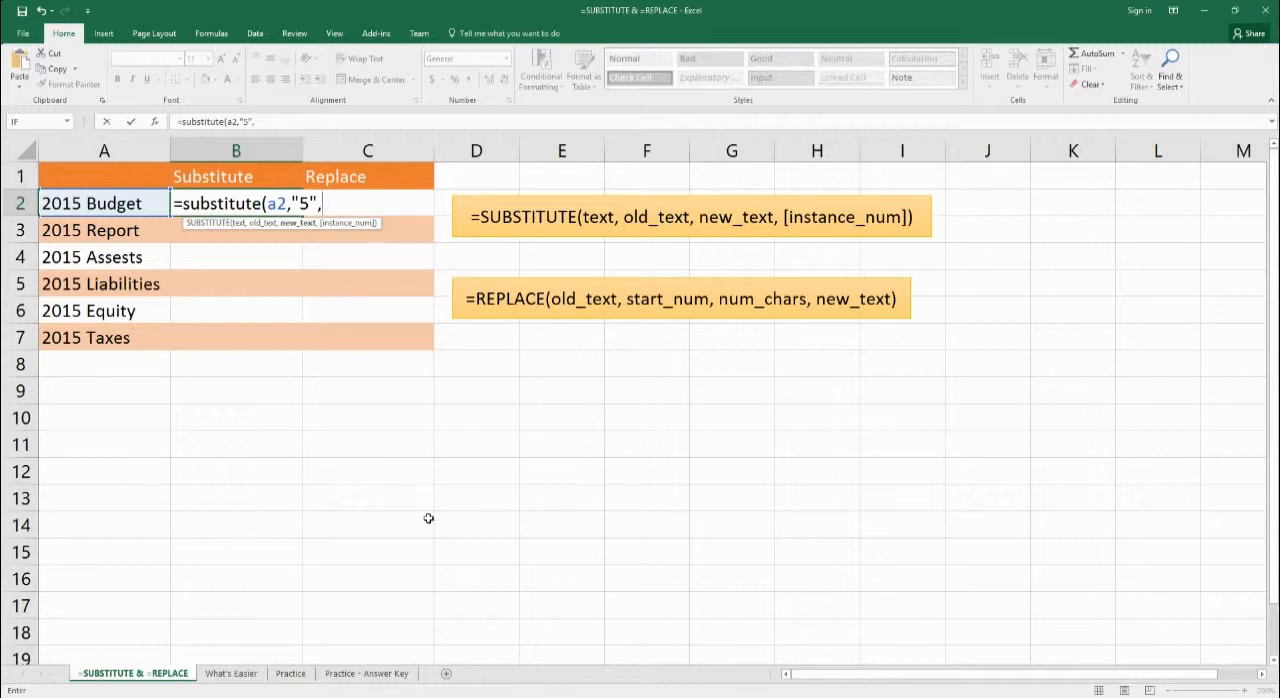
type("\"6\"")
type(")")
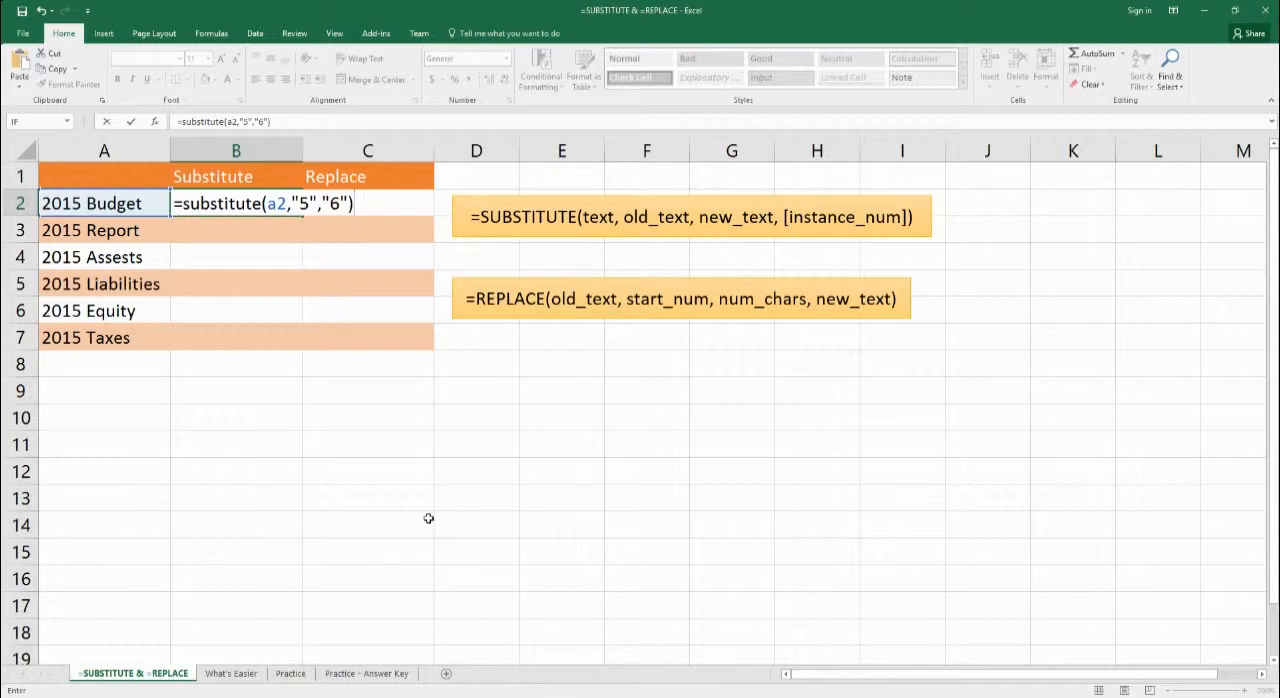
key("Return")
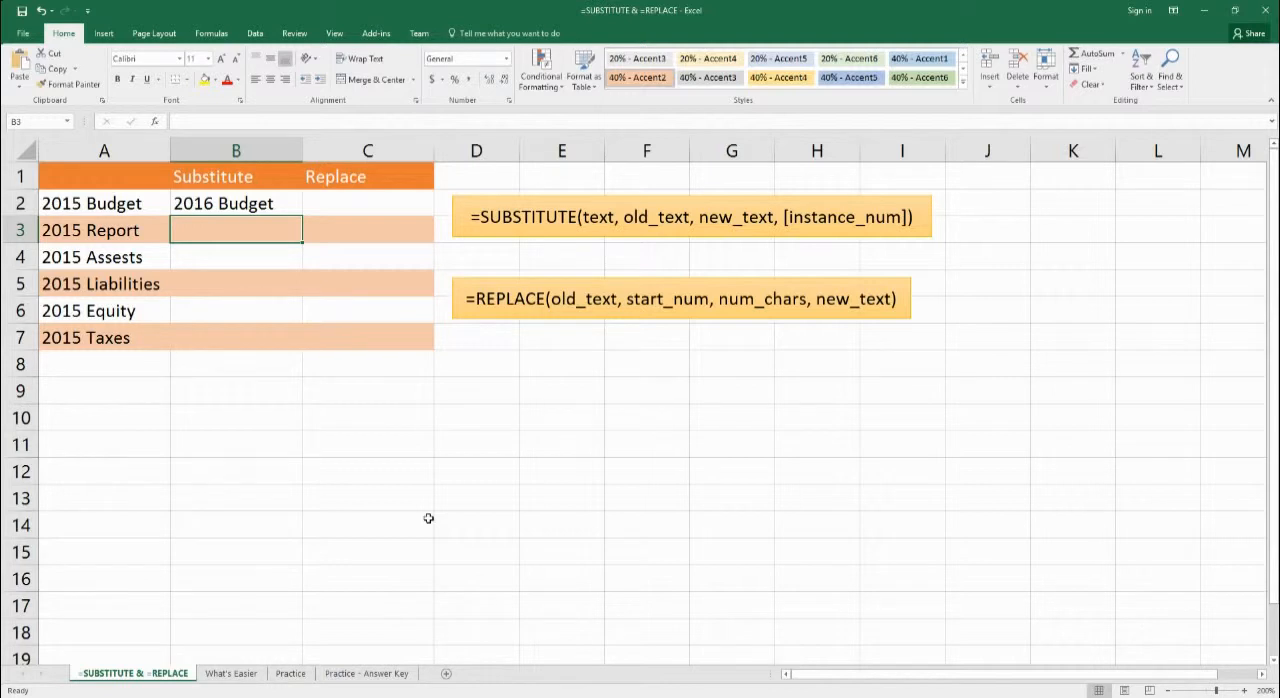
- Enter the formula =REPLACE(A2,4,1,"6") in cell C2
key("Right")
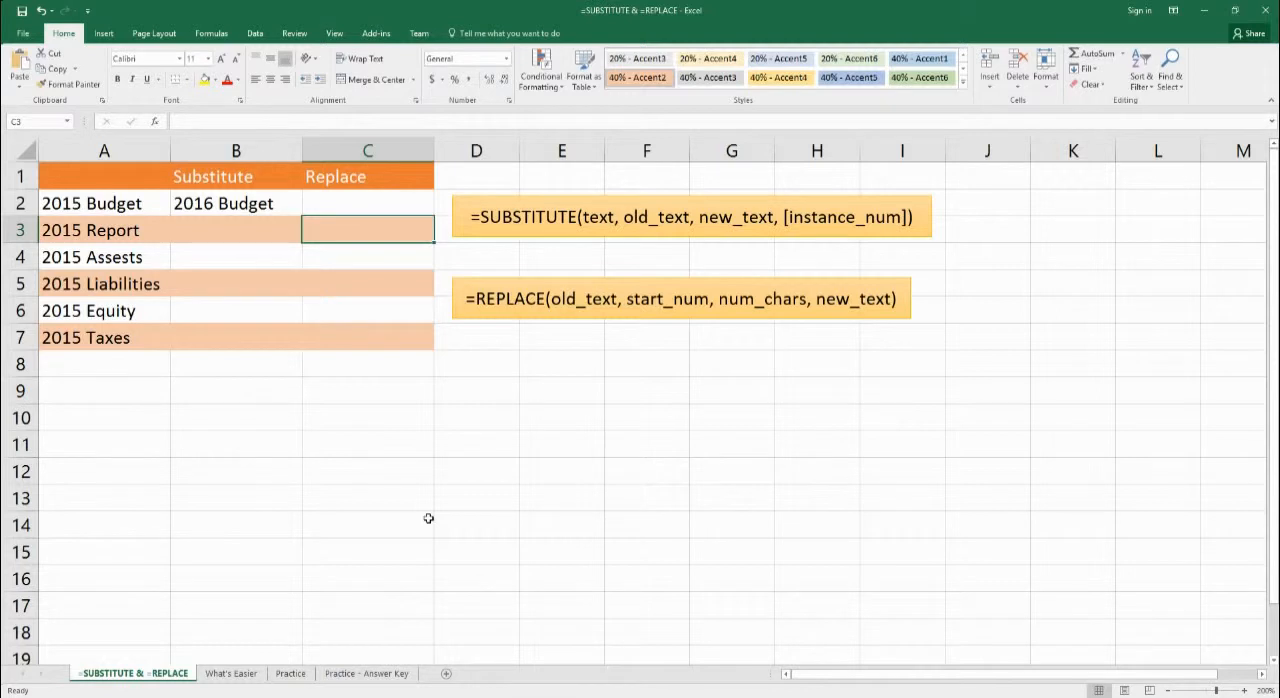
key("Up")
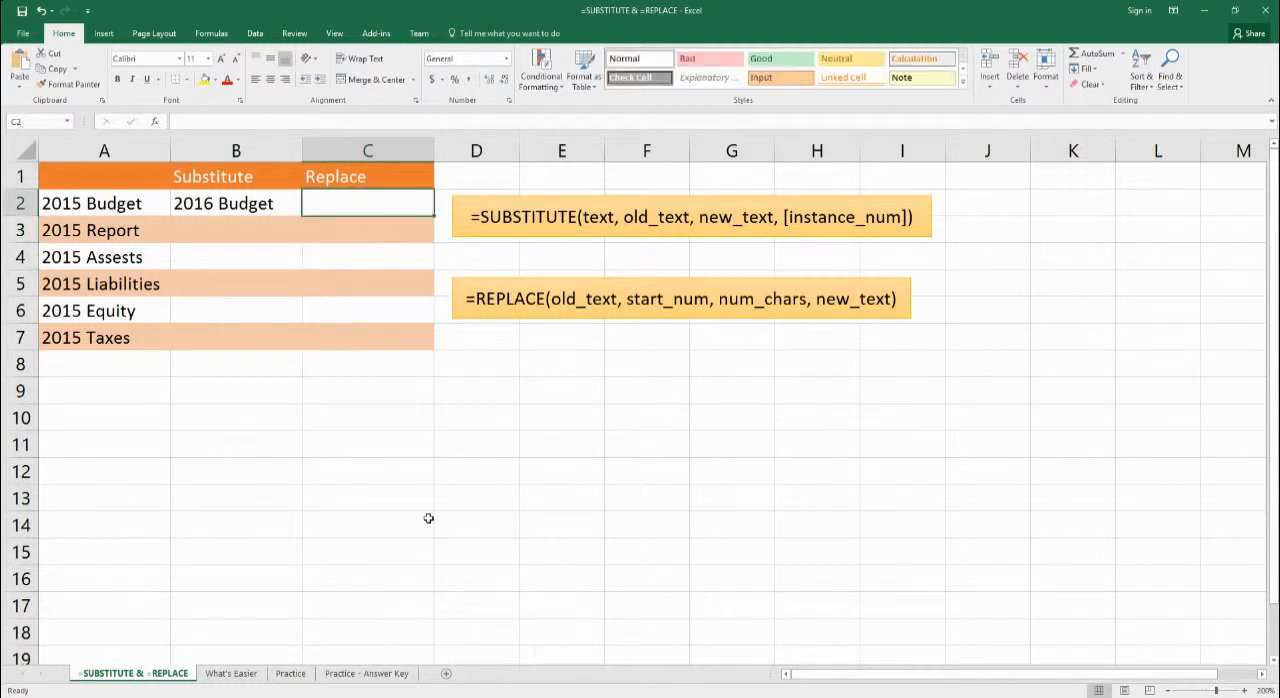
type("=replace(")
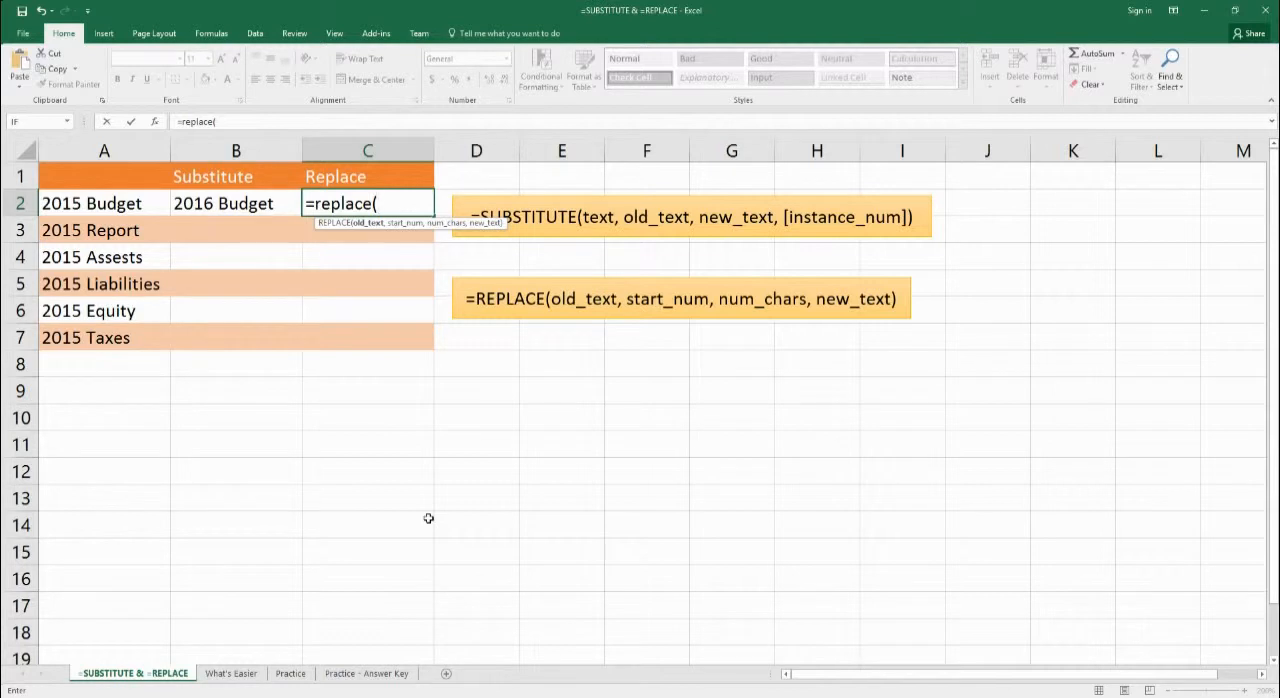
type("a2")
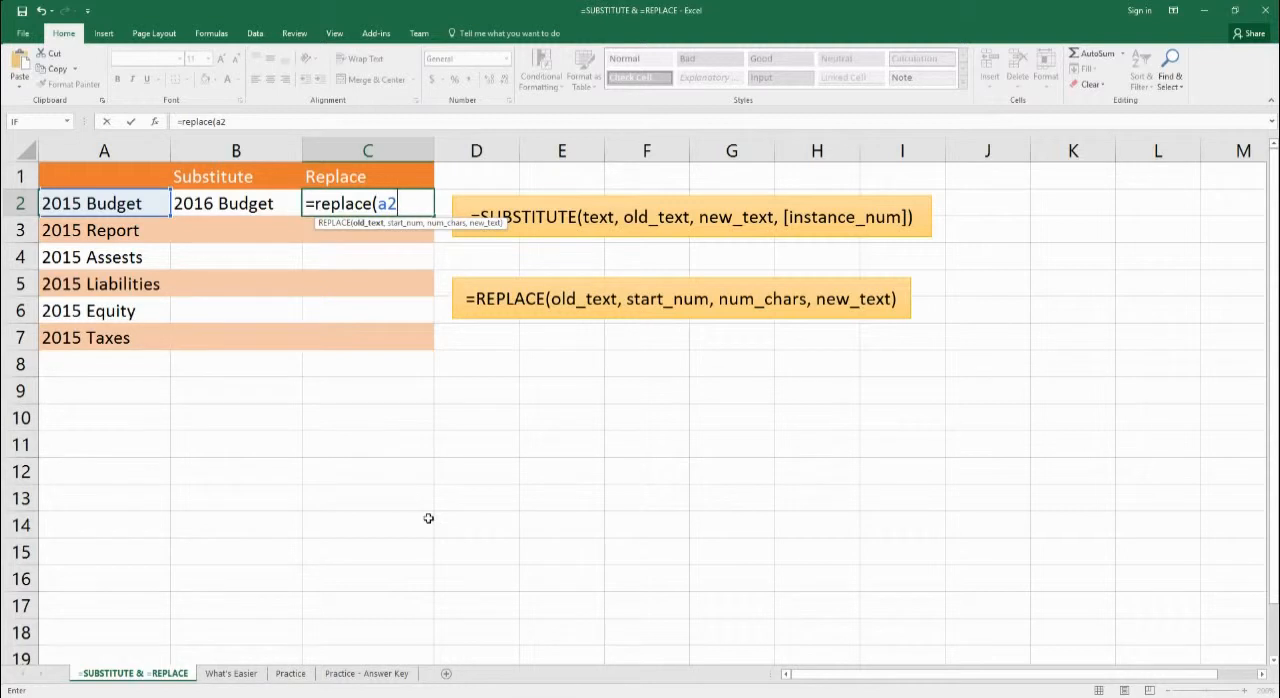
type(",4,")
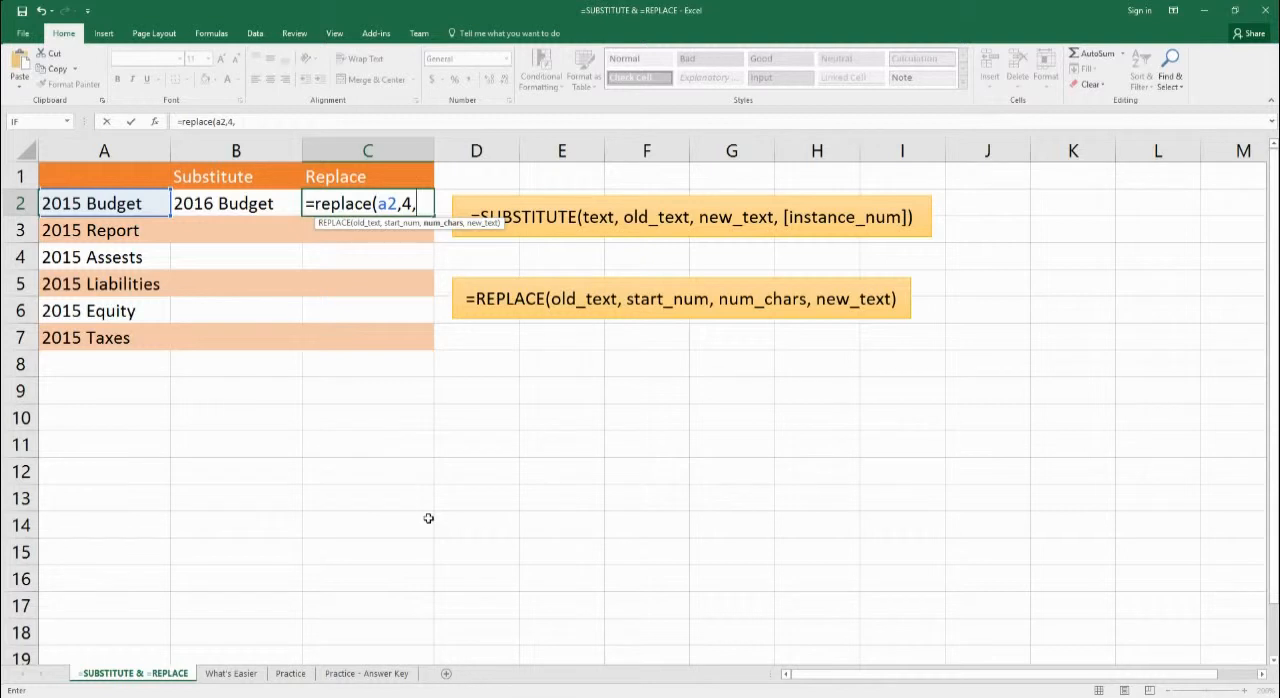
type("1,")
type("\"6\"")
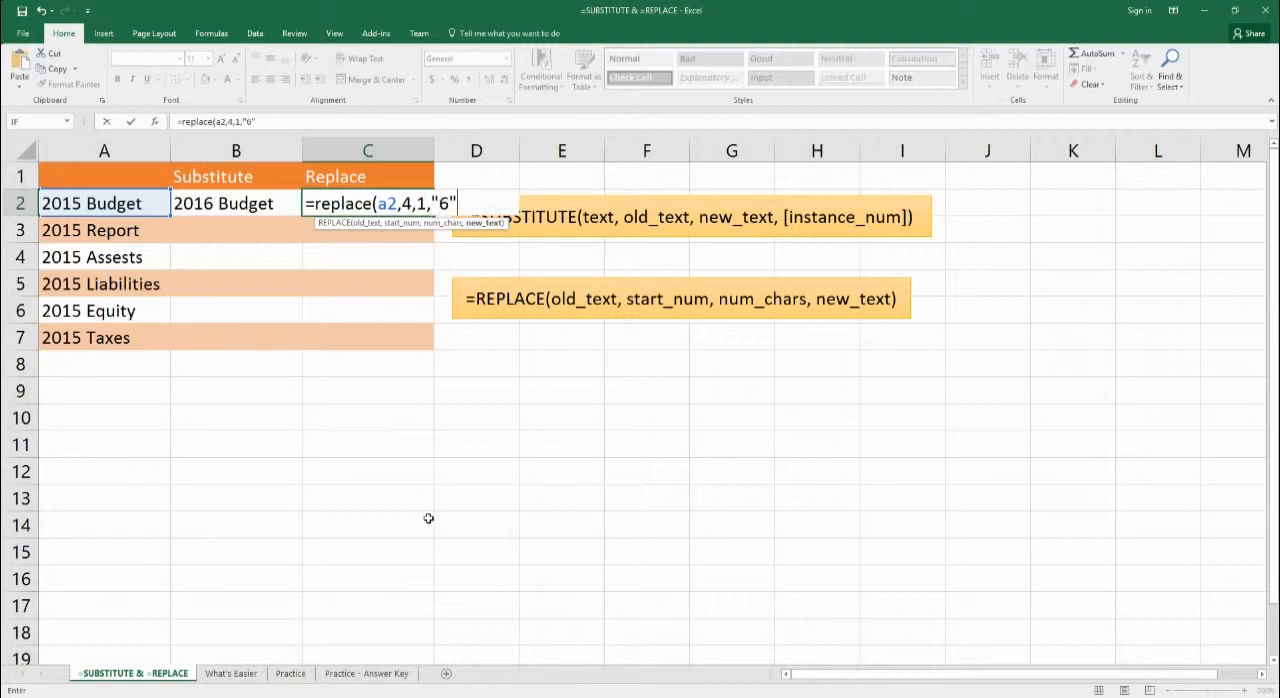
type(")")
key("Return")
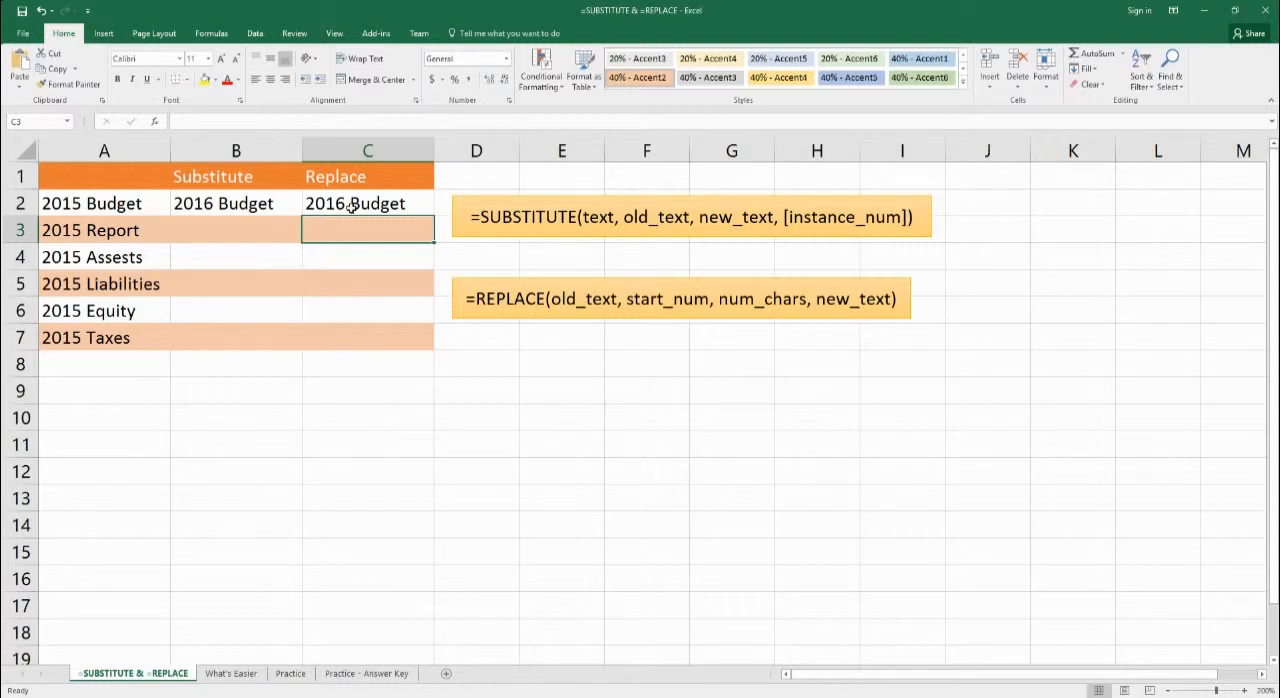
- Fill the SUBSTITUTE formula from B2 down to B7 using the Fill Without Formatting option
left_click(75, 206)
double_click(75, 206)
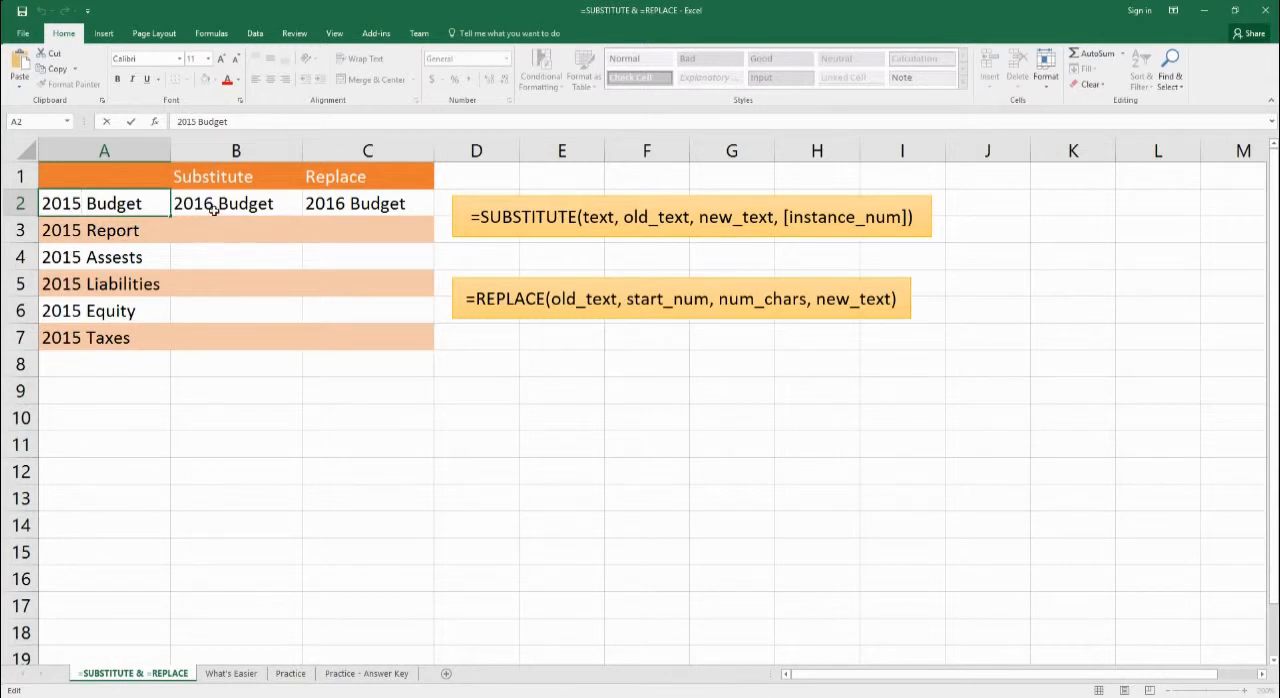
left_click(246, 205)
left_click_drag(301, 215, 278, 346)
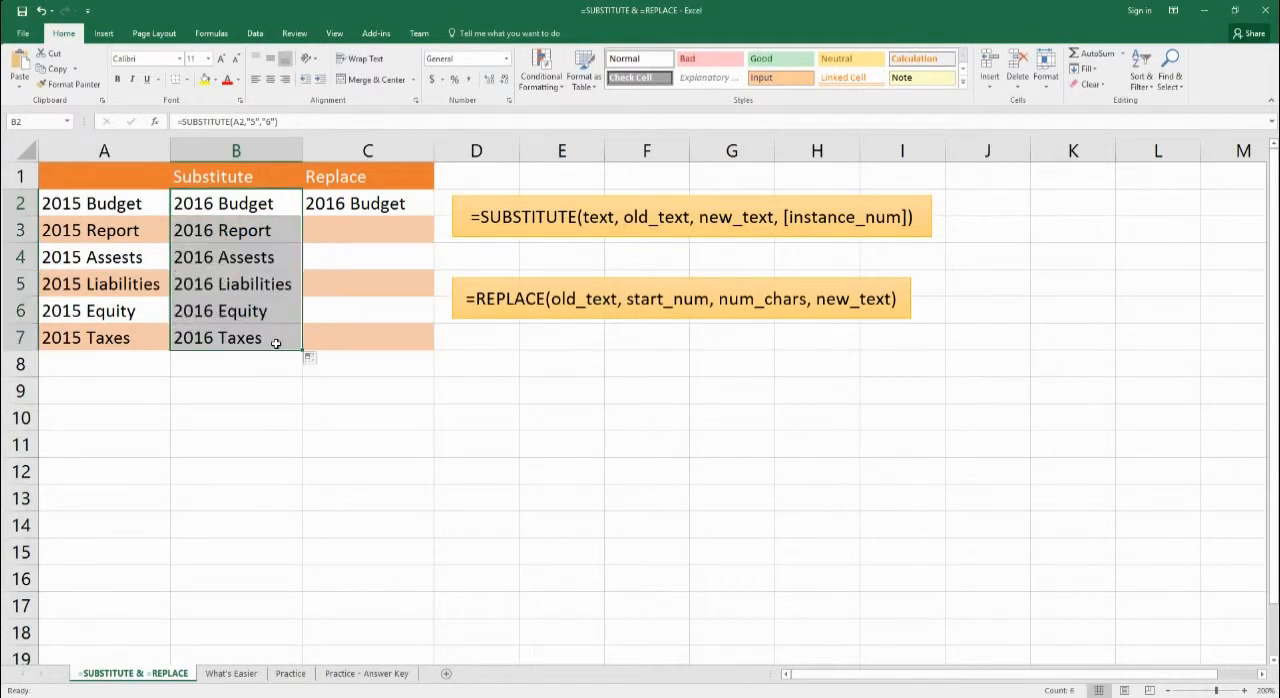
left_click(311, 358)
left_click(366, 406)
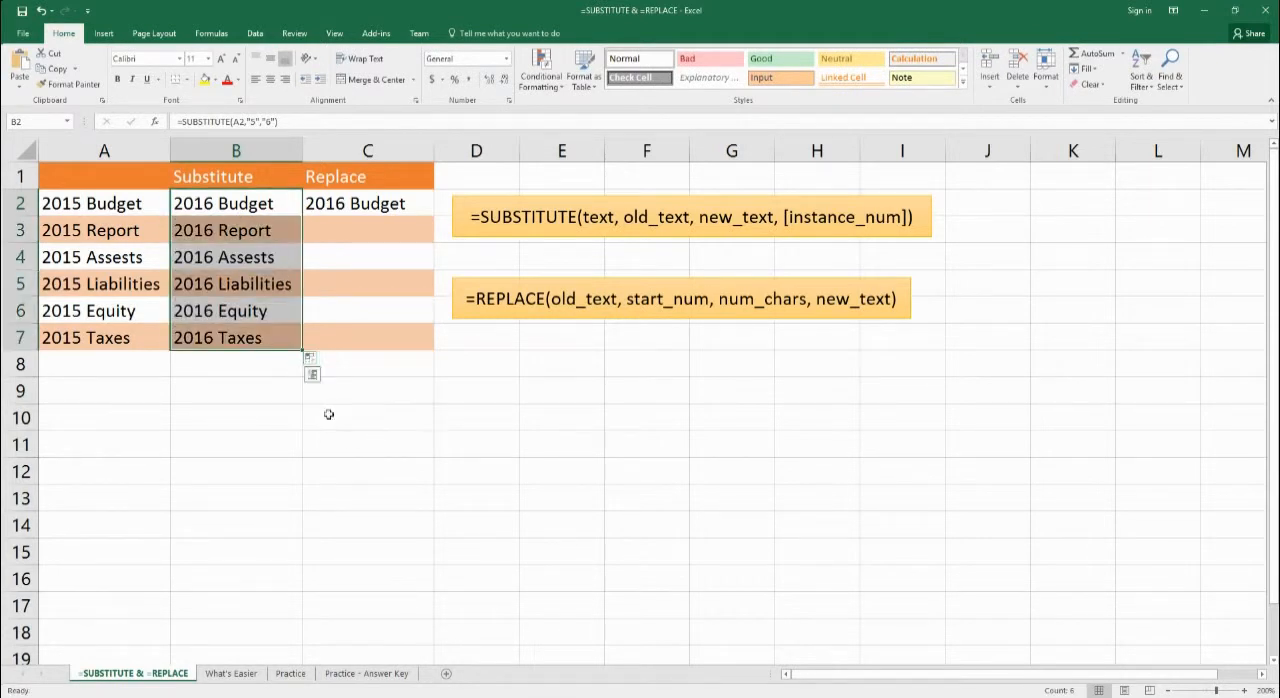
- Fill the REPLACE formula from C2 down to C7 using the Fill Without Formatting option
left_click(346, 204)
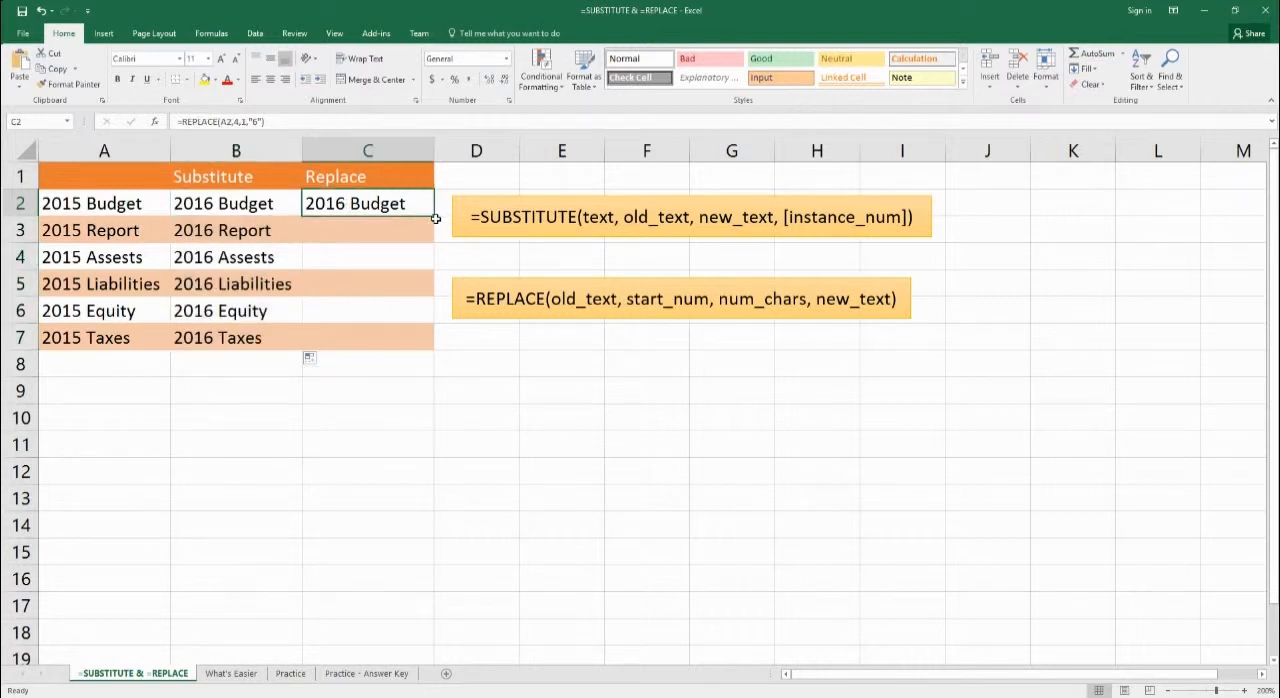
mouse_move(436, 218)
left_mouse_down()
mouse_move(425, 246)
mouse_move(414, 212)
mouse_move(429, 350)
left_mouse_up()
left_click(443, 358)
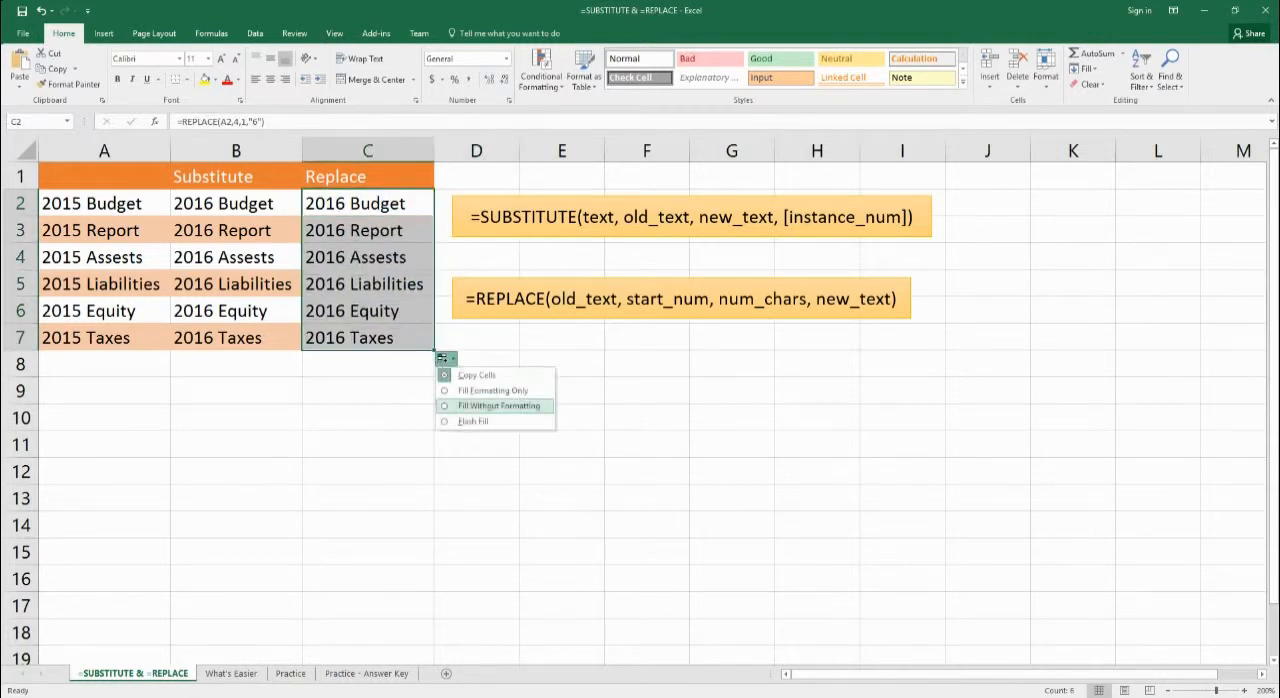
left_click(451, 406)
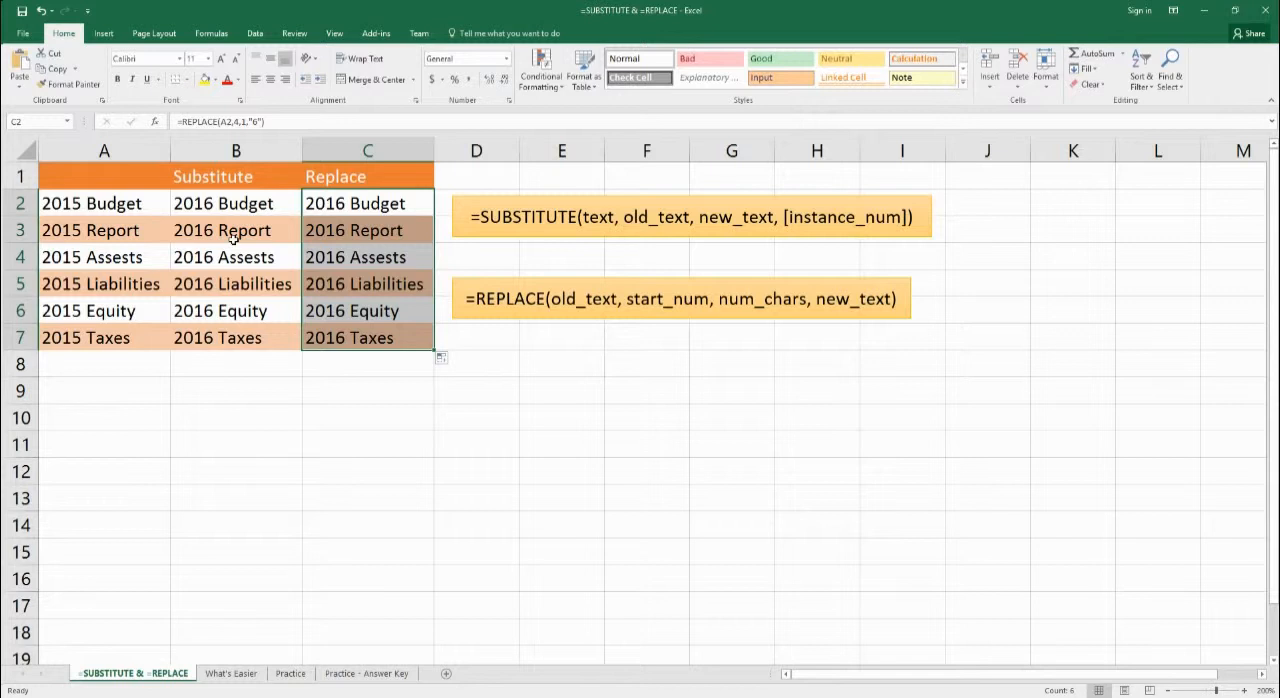
- On the What's Easier sheet, enter the formula =SUBSTITUTE(B1,"5","6") in cell B2
left_click(232, 680)
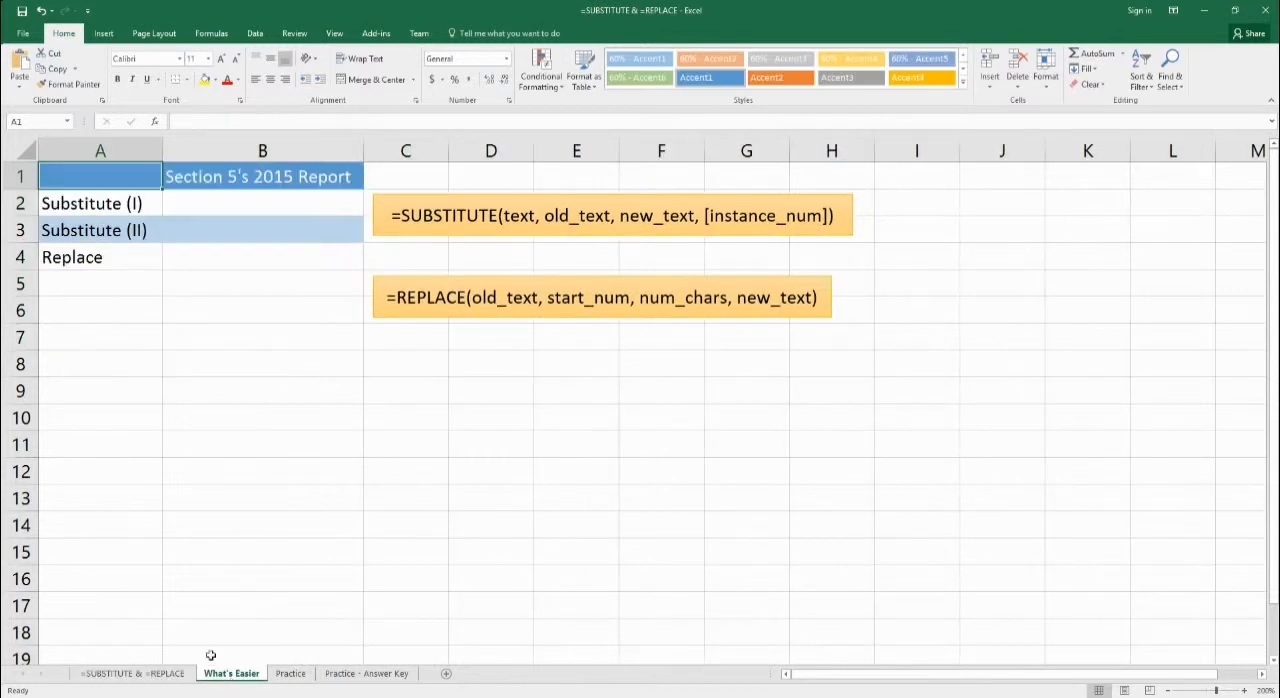
left_click(205, 191)
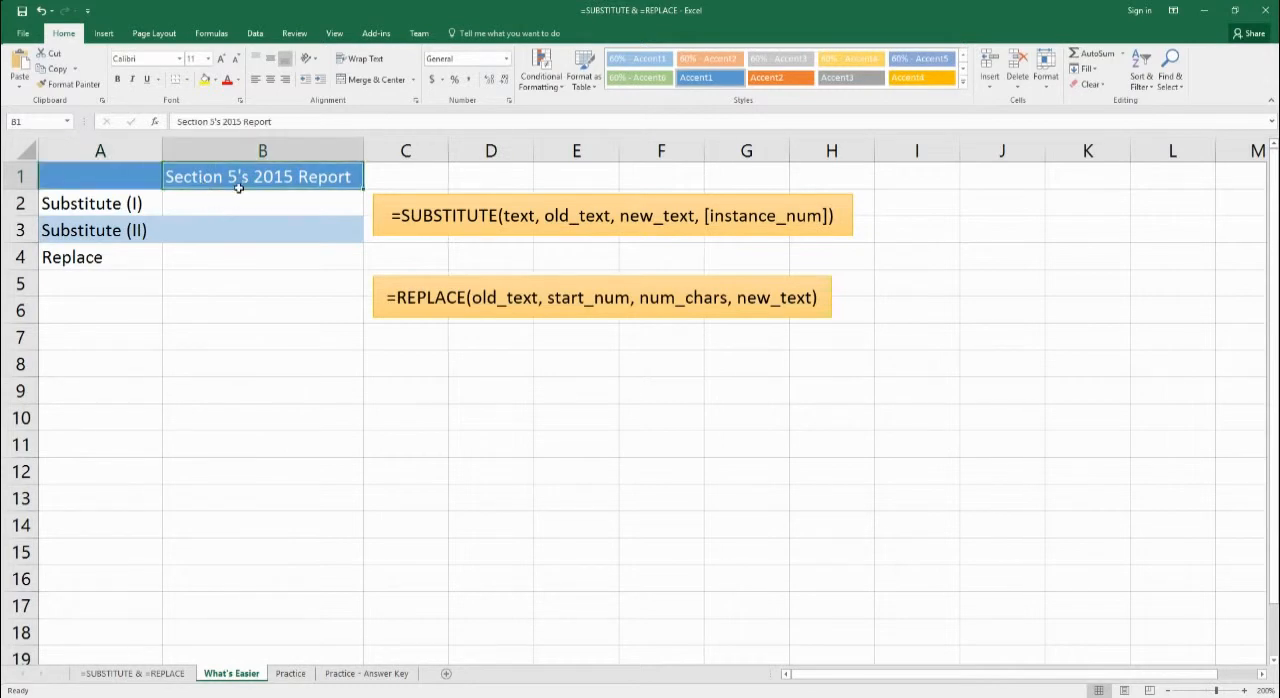
left_click(306, 210)
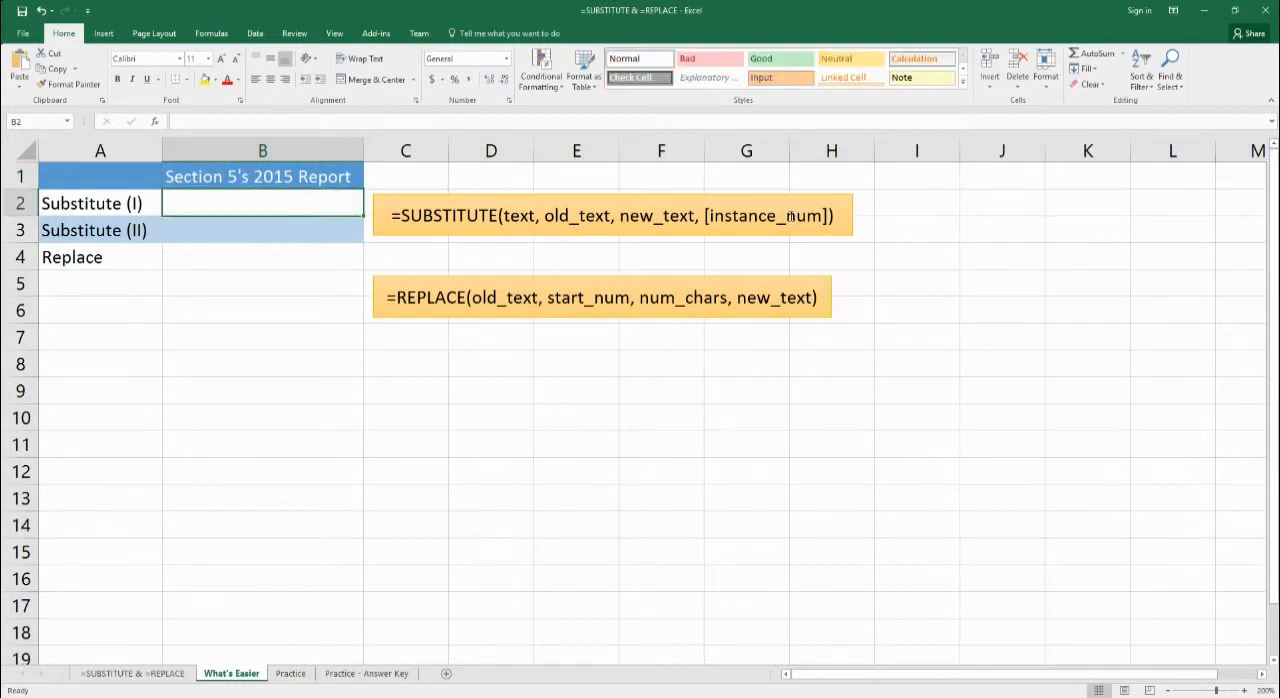
type("=")
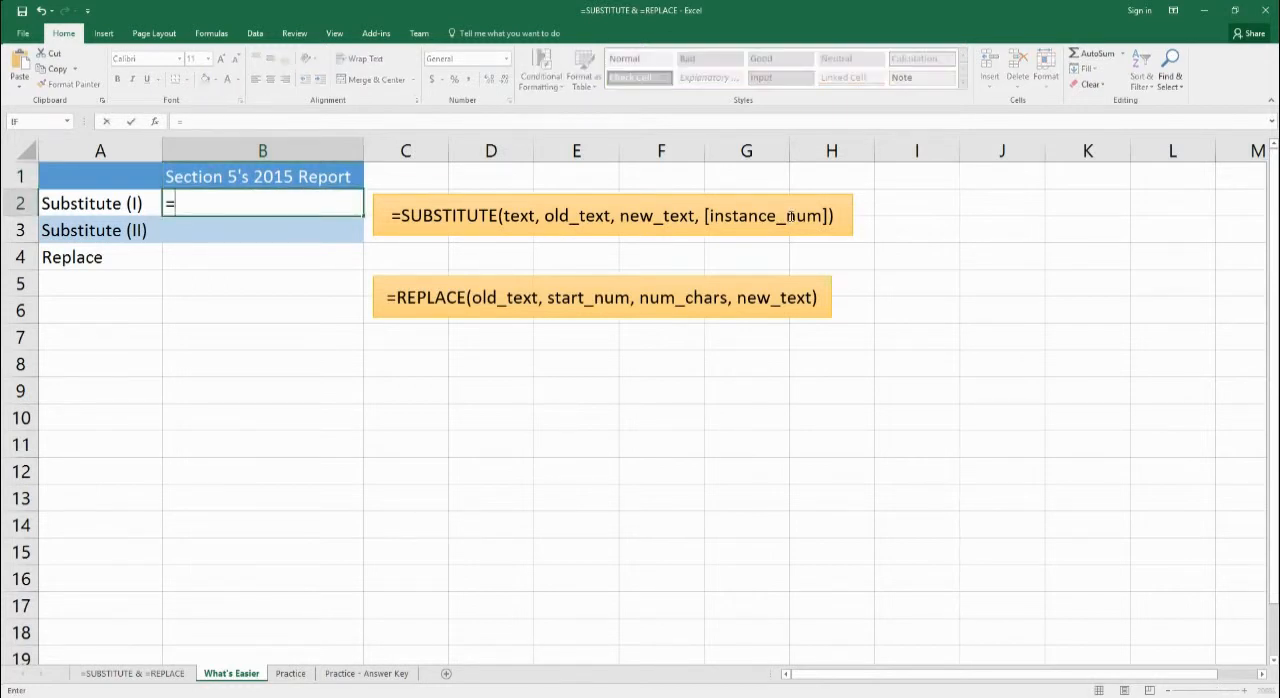
type("substitute(")
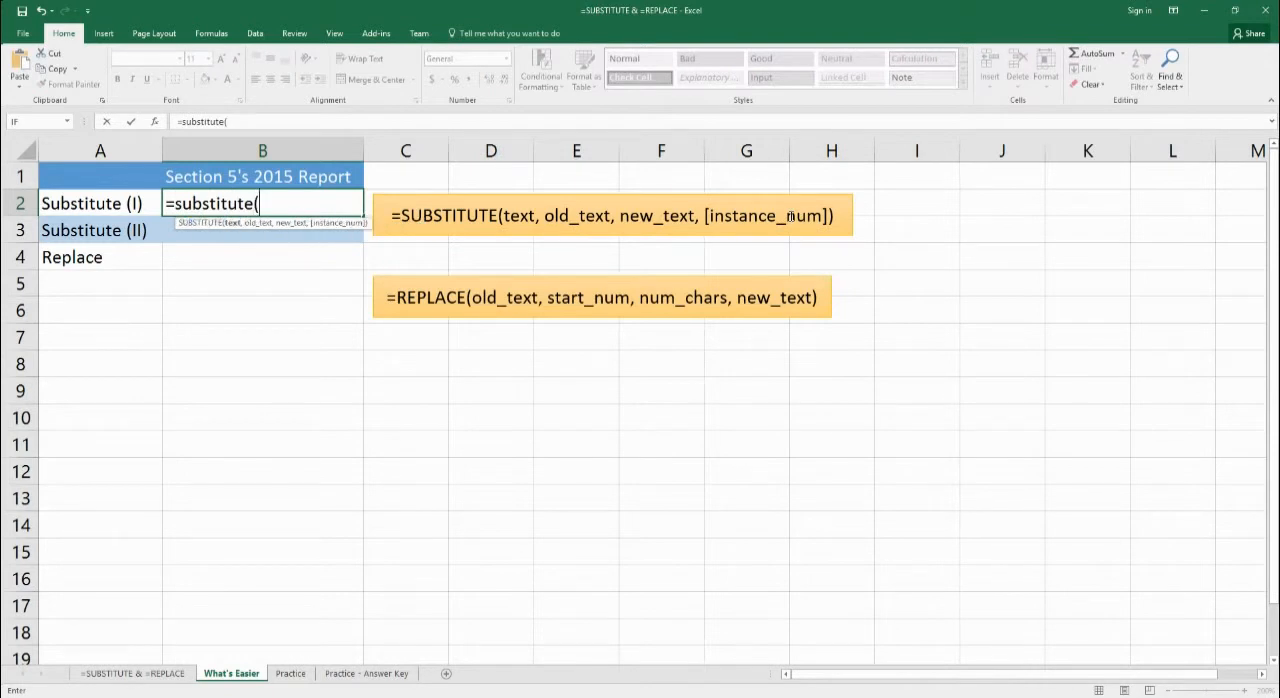
type("b1,\"")
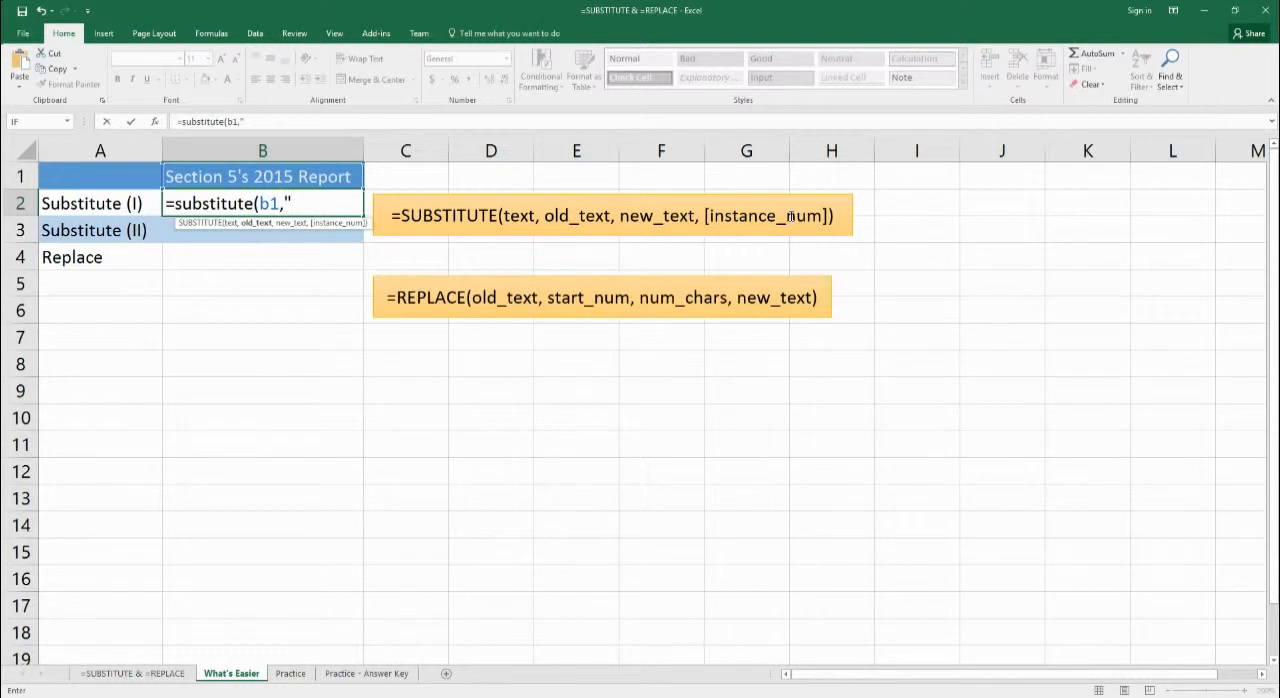
type("5\",\"6")
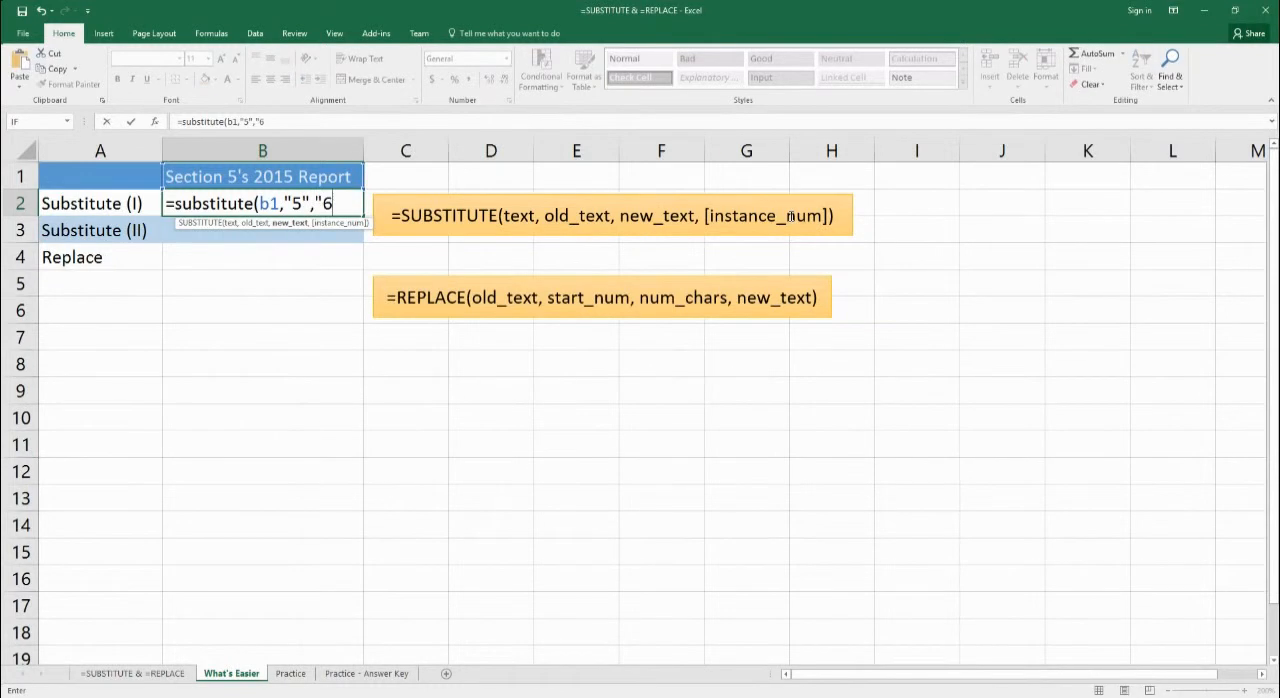
type("\")")
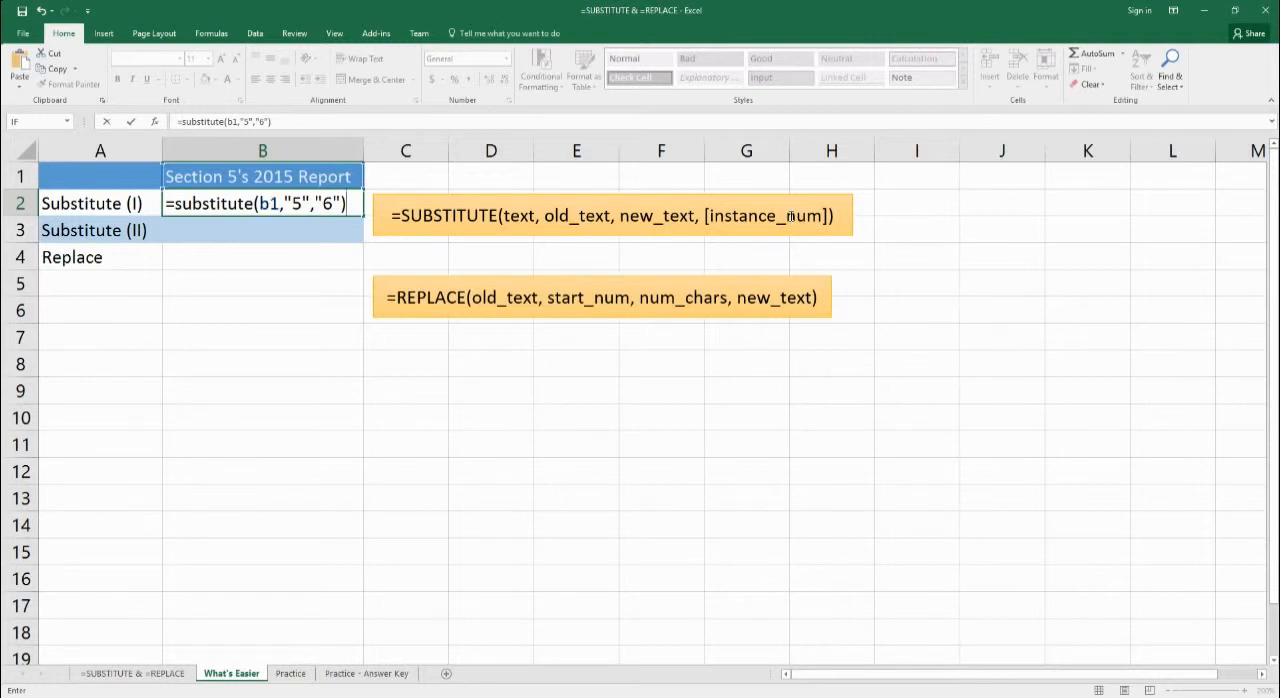
key("Return")
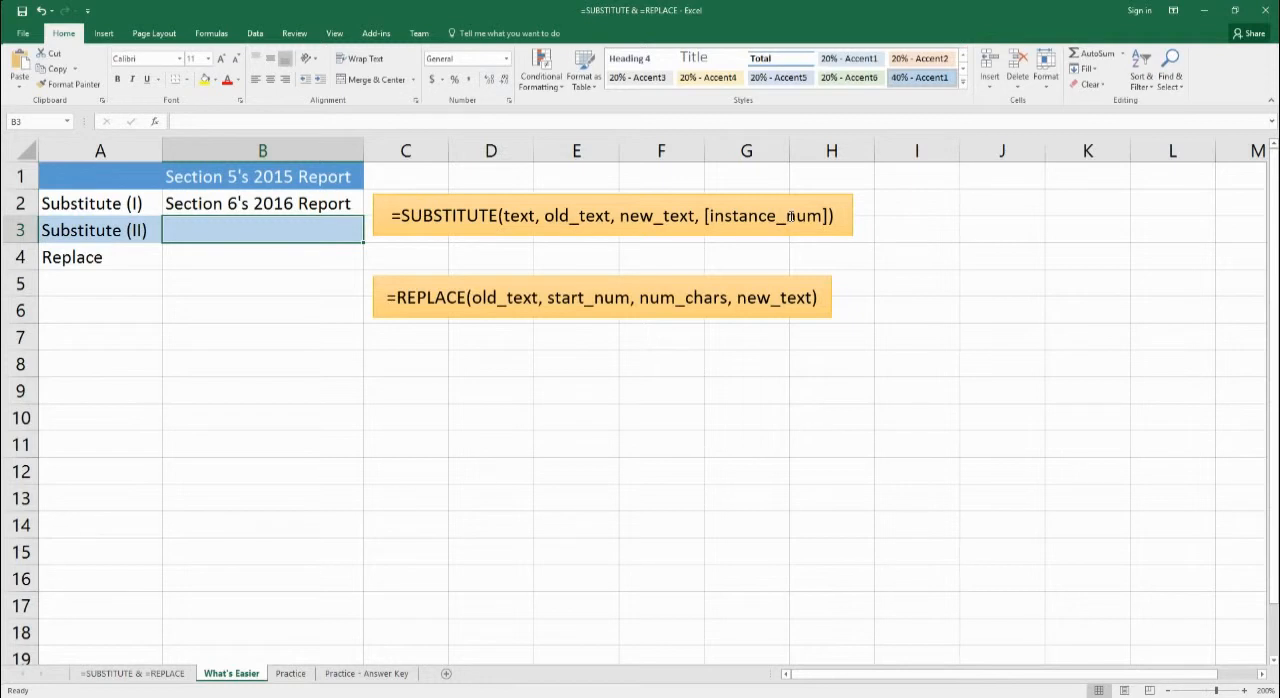
- Add the instance number 2 to the SUBSTITUTE formula in B2 so only the second 5 is substituted
left_click(336, 207)
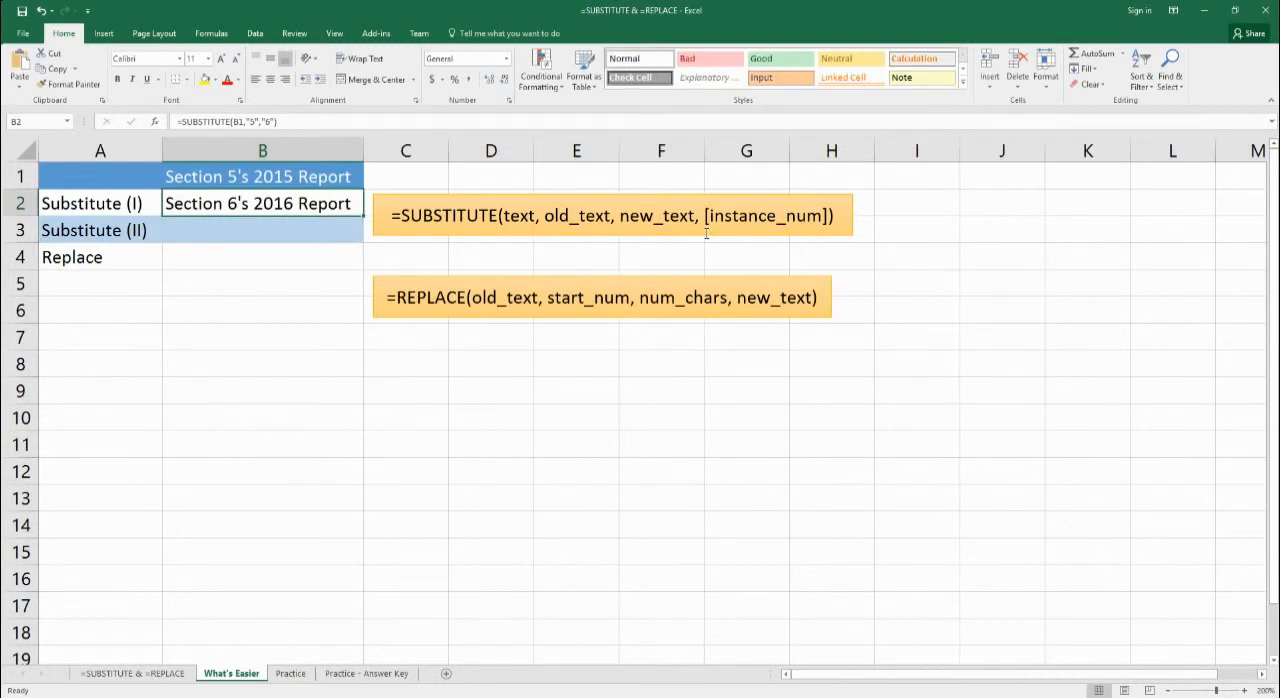
left_click(271, 122)
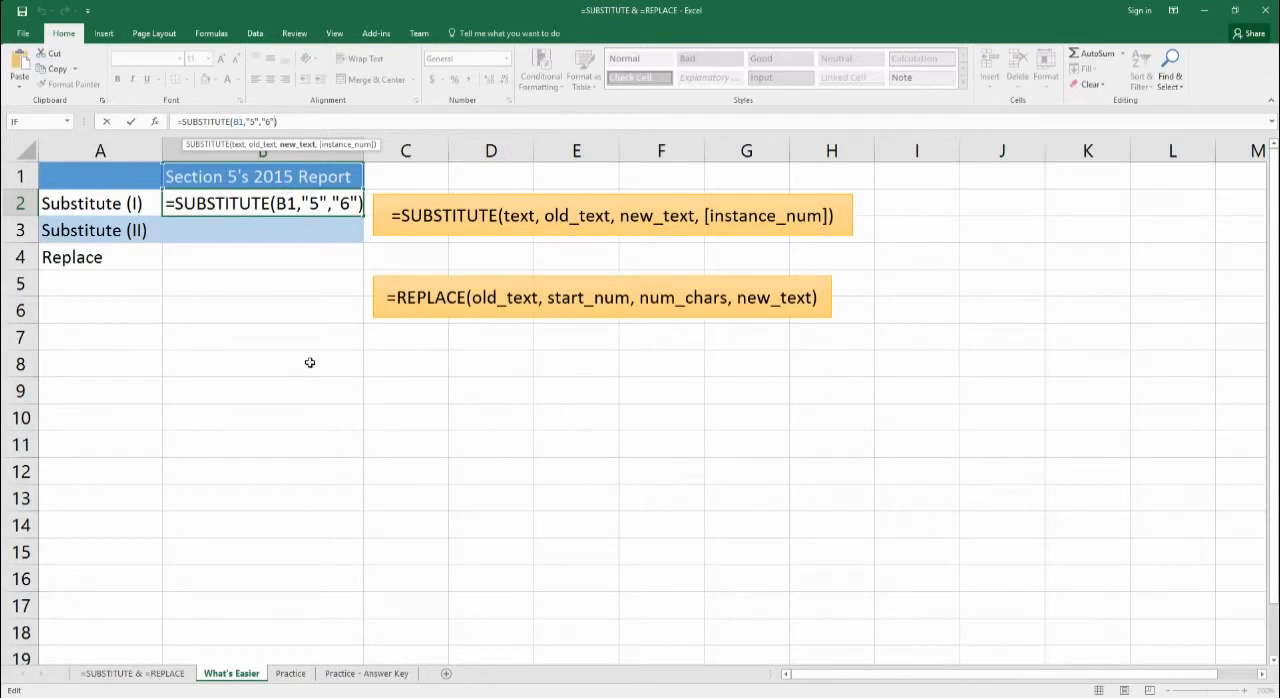
type(",2)")
key("Return")
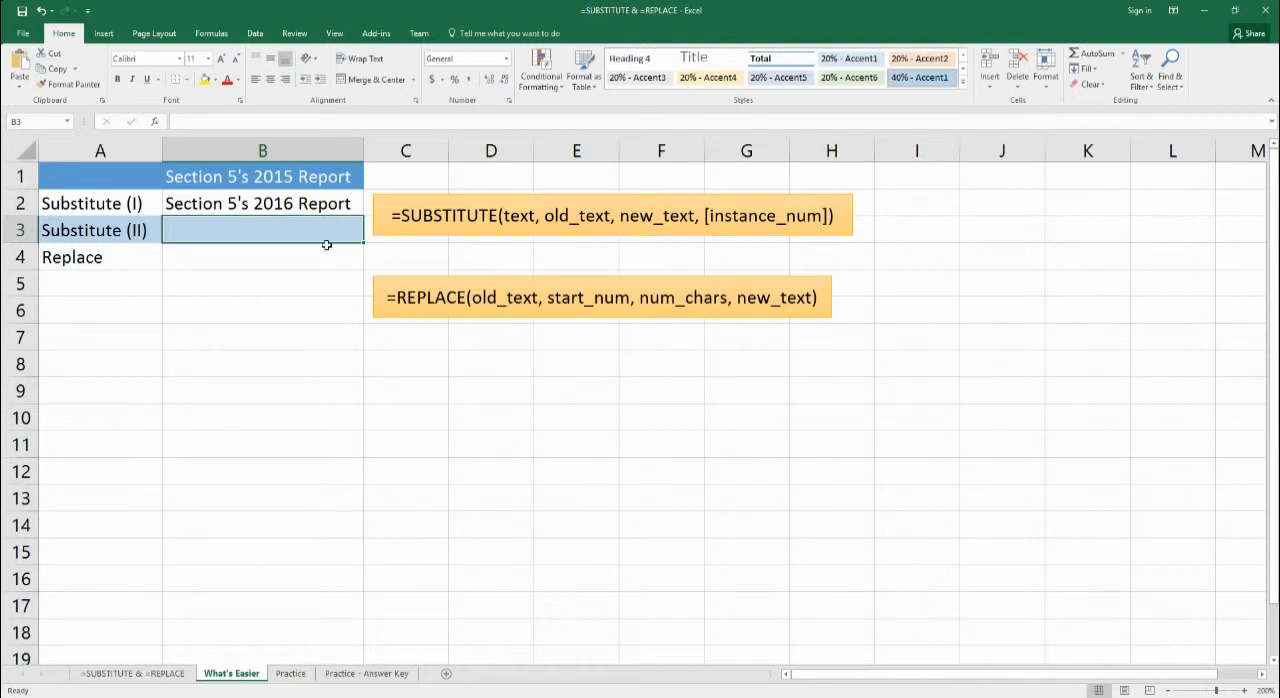
- Enter the formula =SUBSTITUTE(B1,"2015","2016") in cell B3 of the What's Easier sheet
double_click(211, 238)
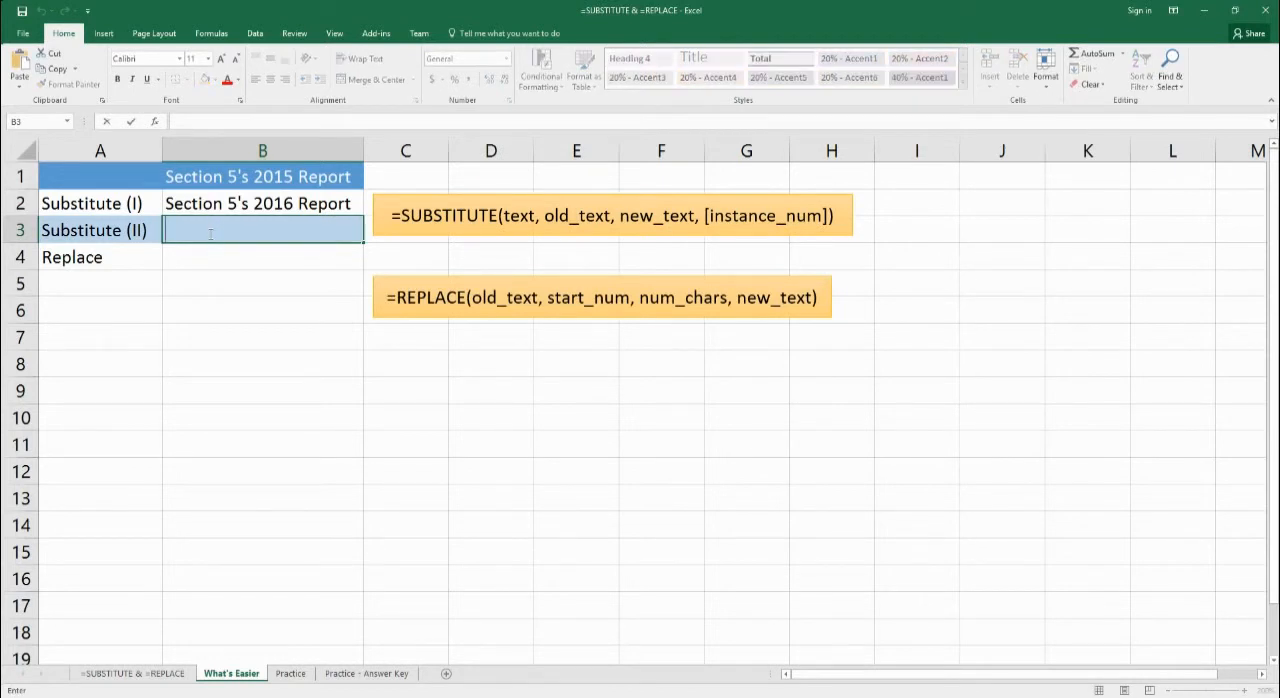
type("=substitute")
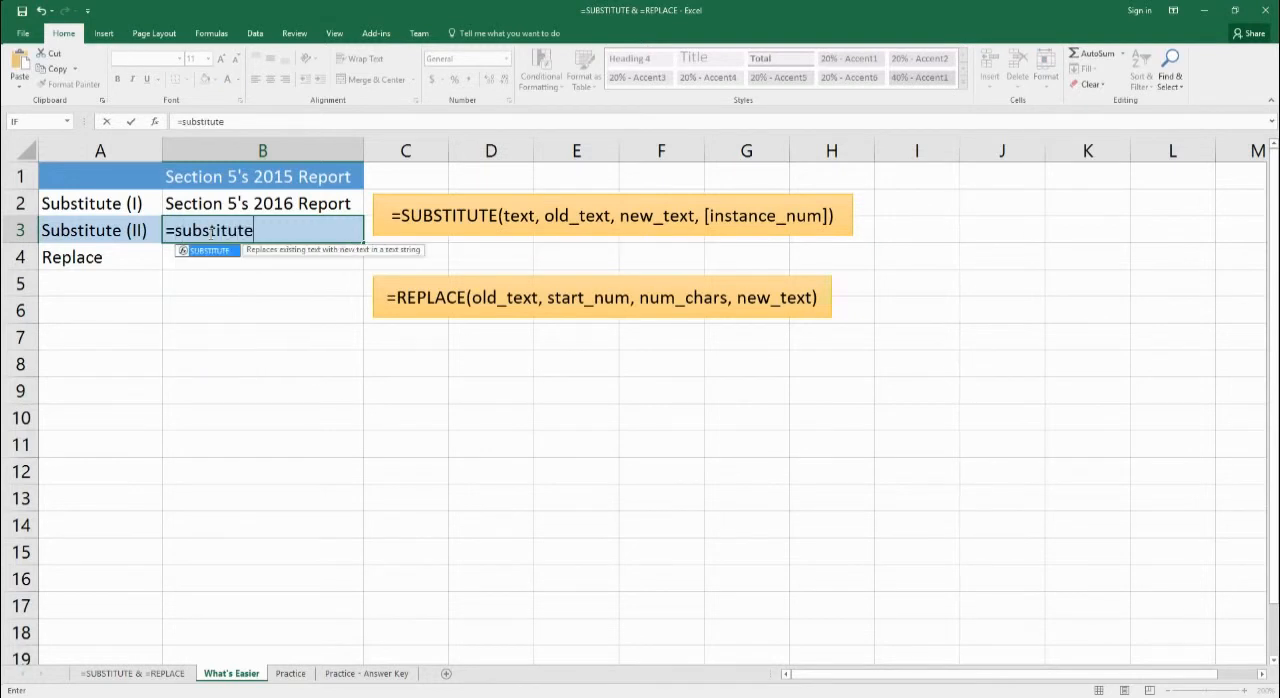
type("(b1")
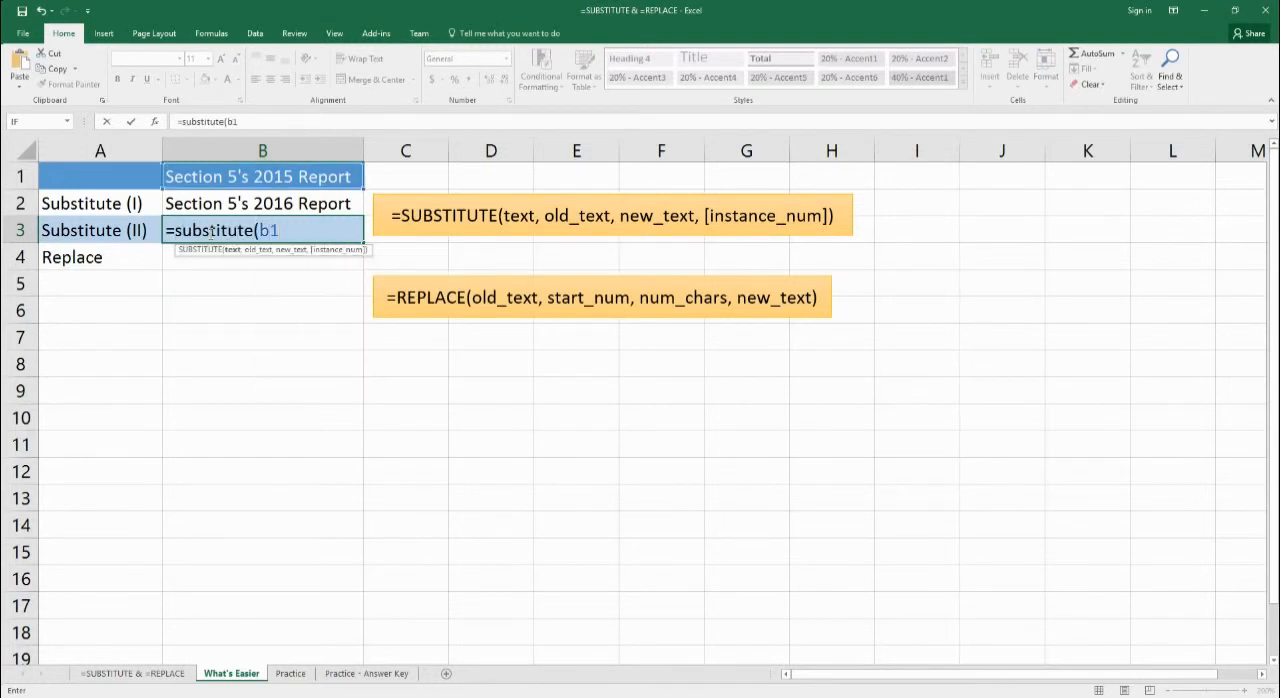
type(",\"2015\"")
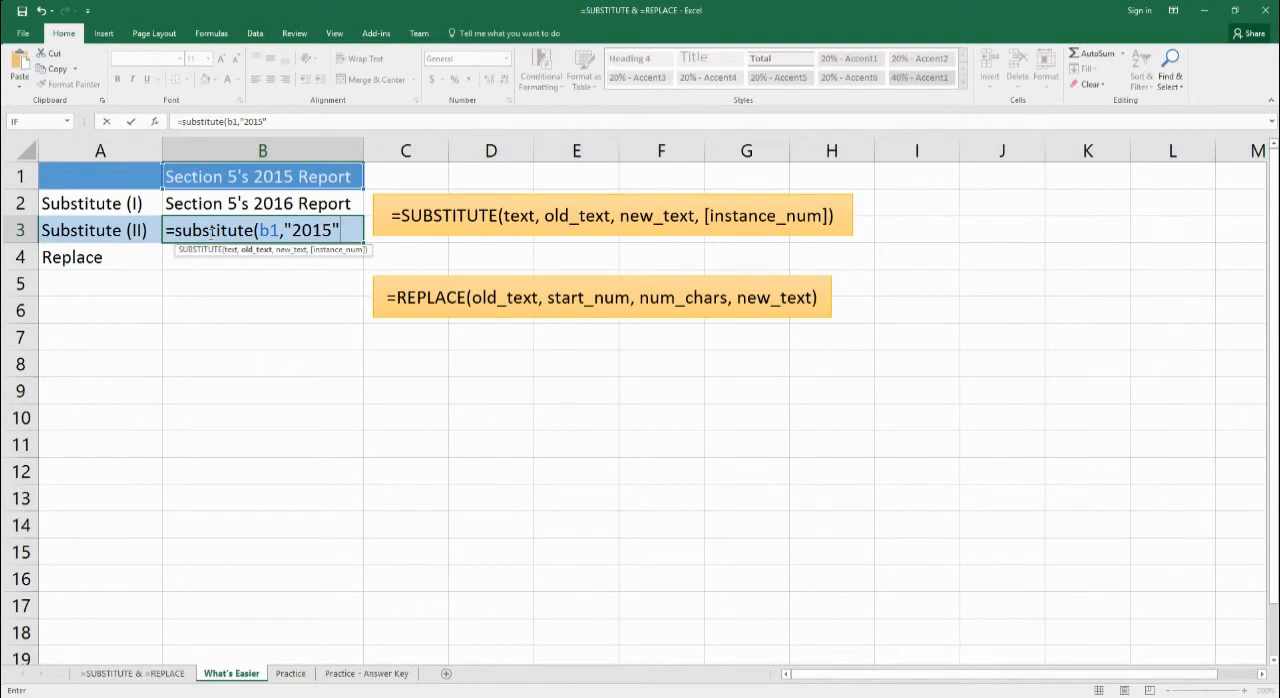
type(",\"201")
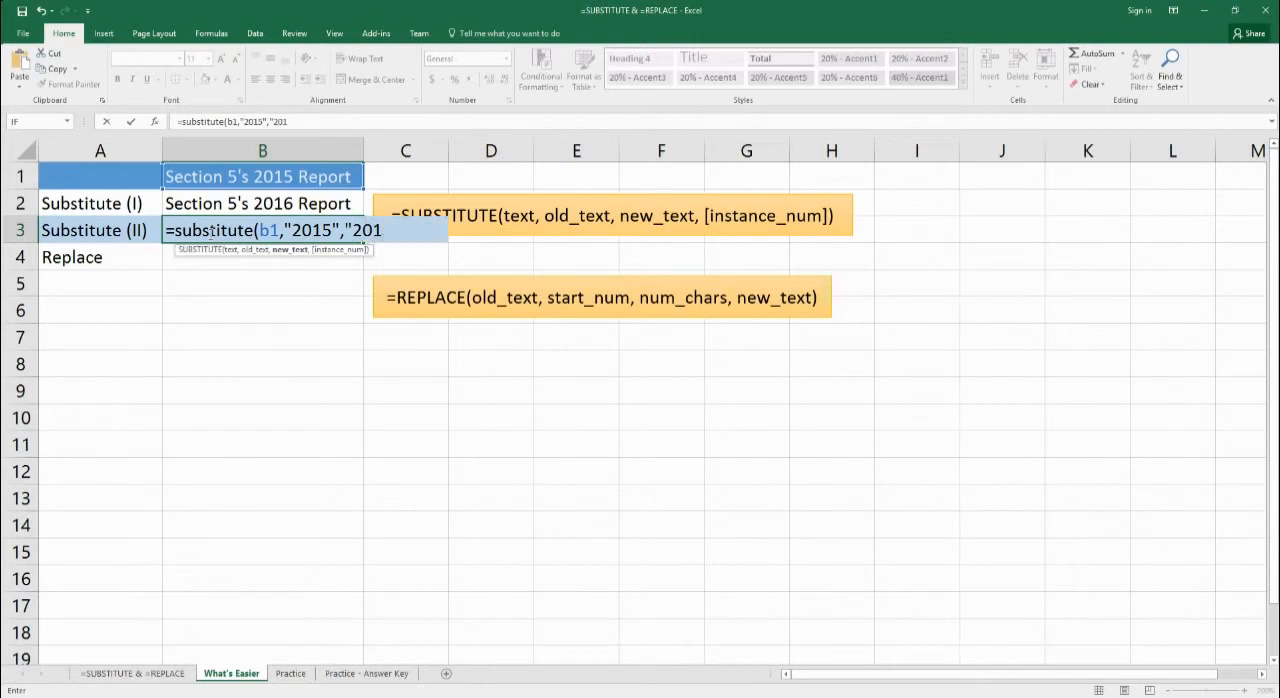
type("6\")")
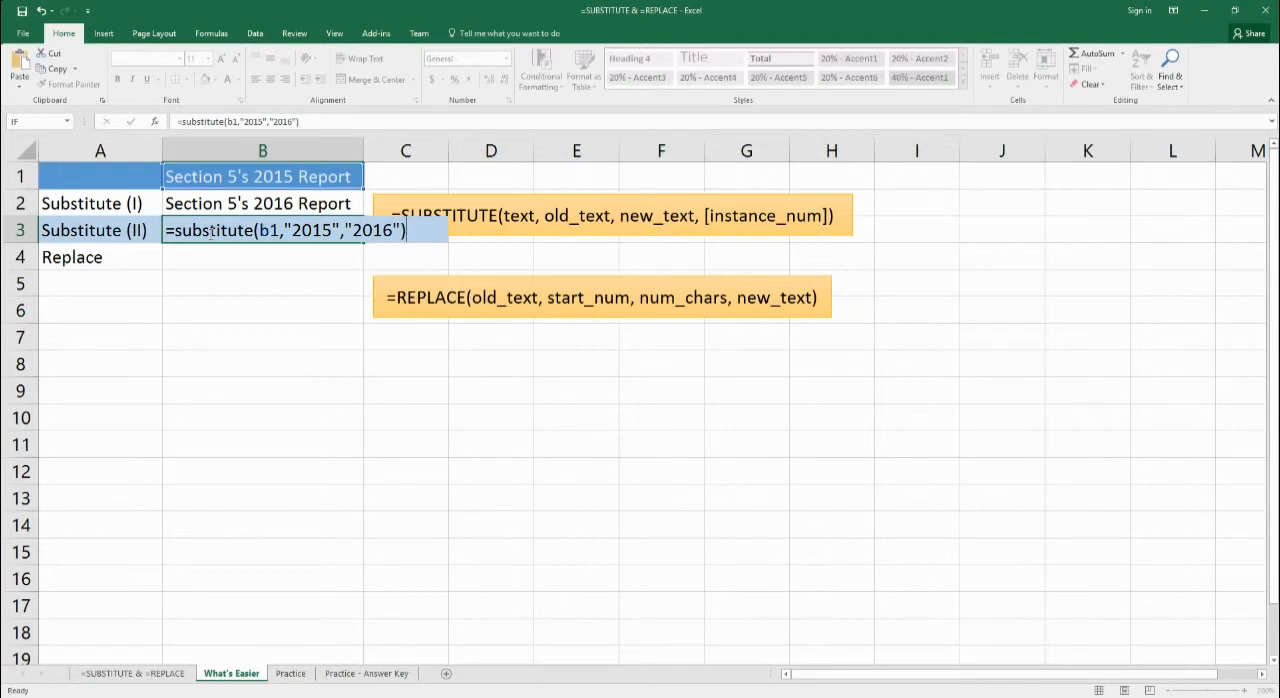
key("Return")
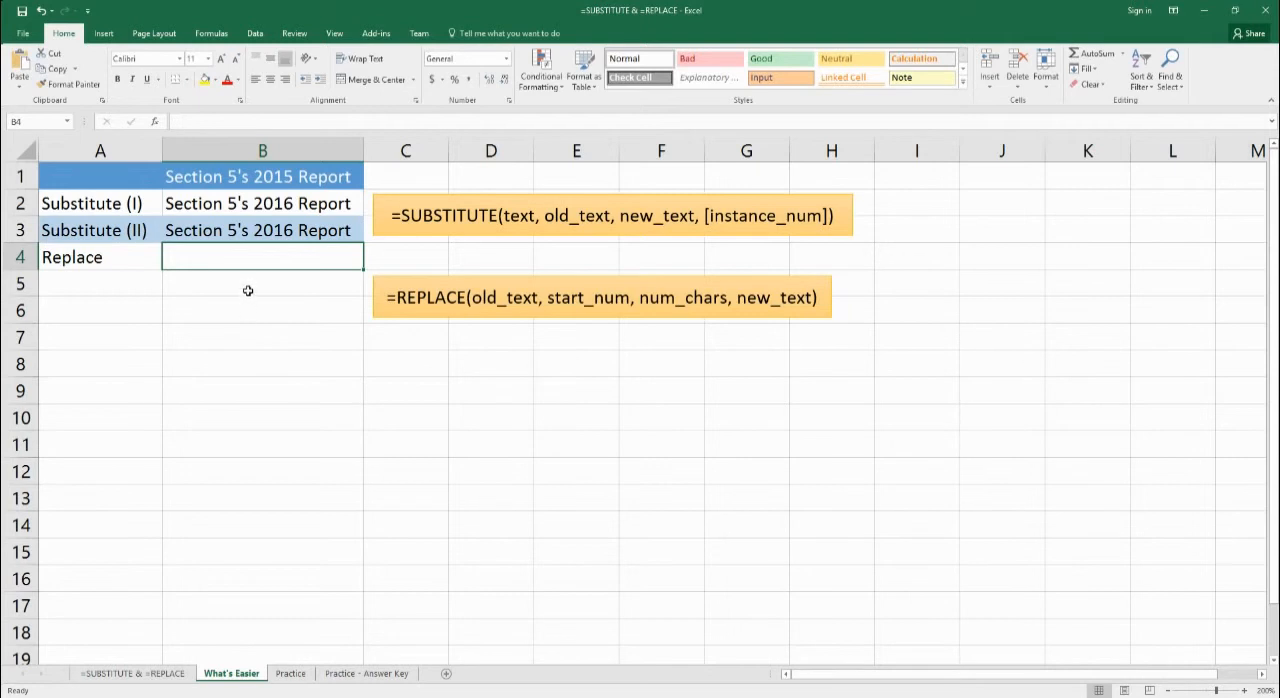
- Enter the formula =REPLACE(B1,16,1,"6") in cell B4 to swap the single character at position 16
double_click(211, 260)
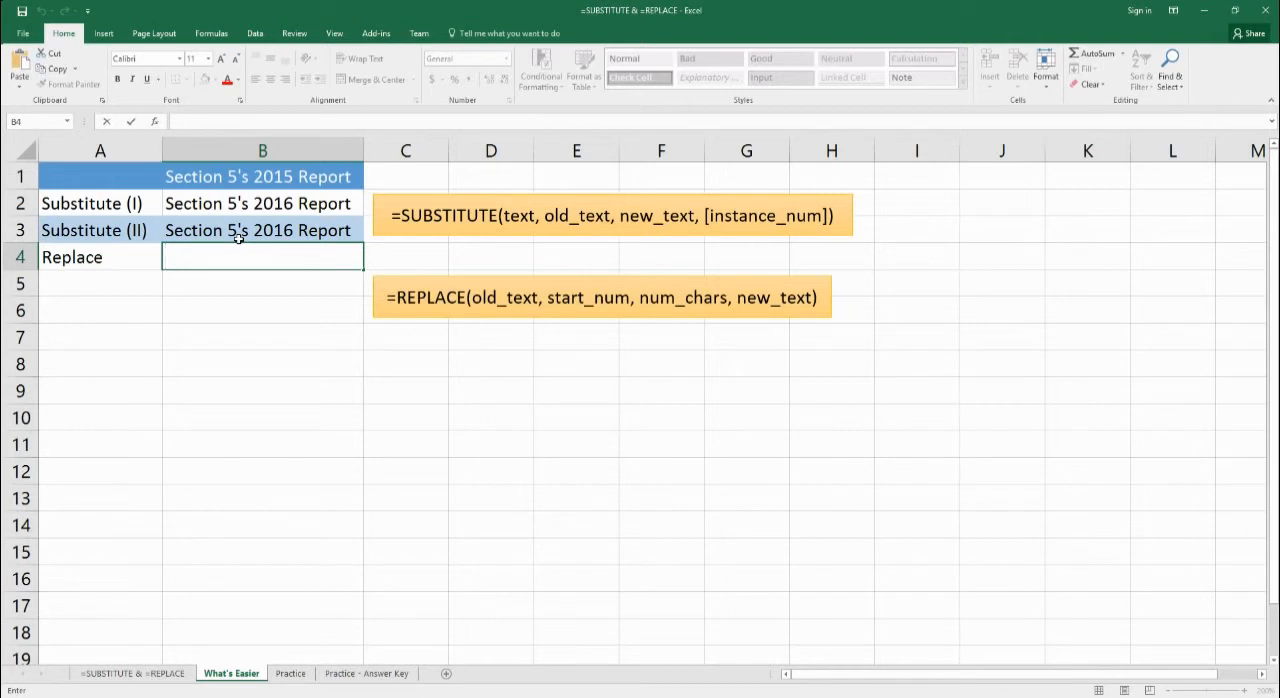
type("=re")
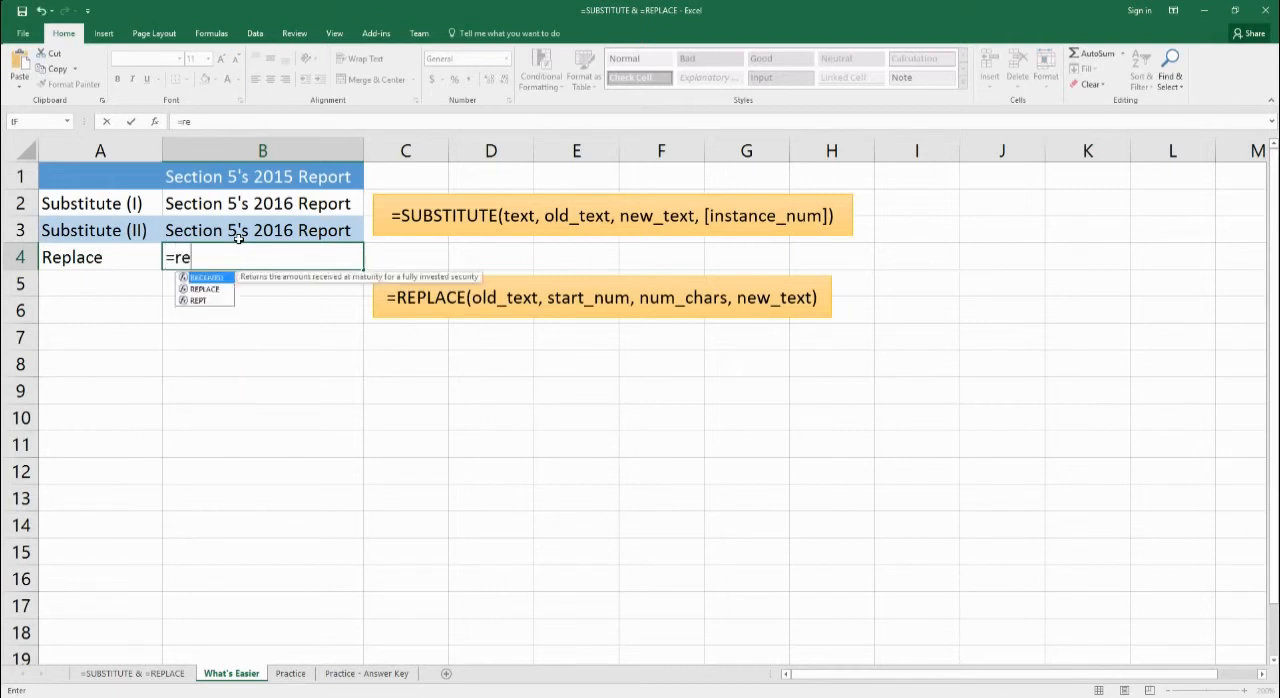
type("place(")
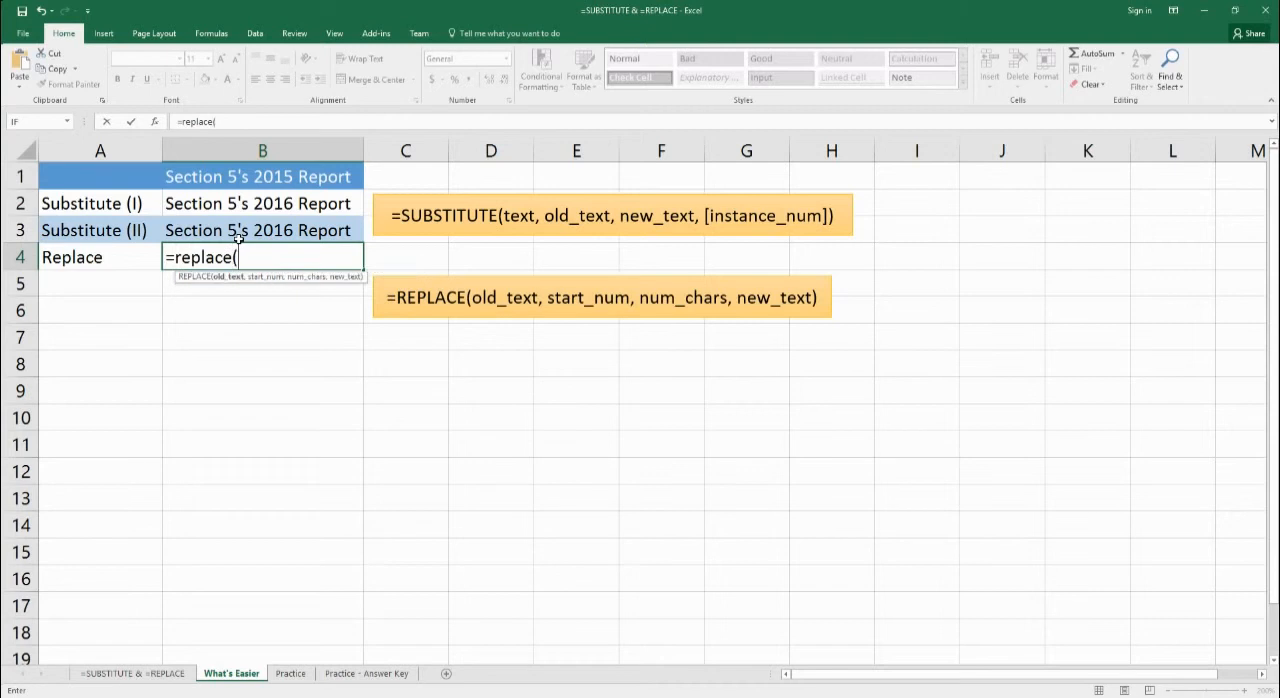
type("b1,")
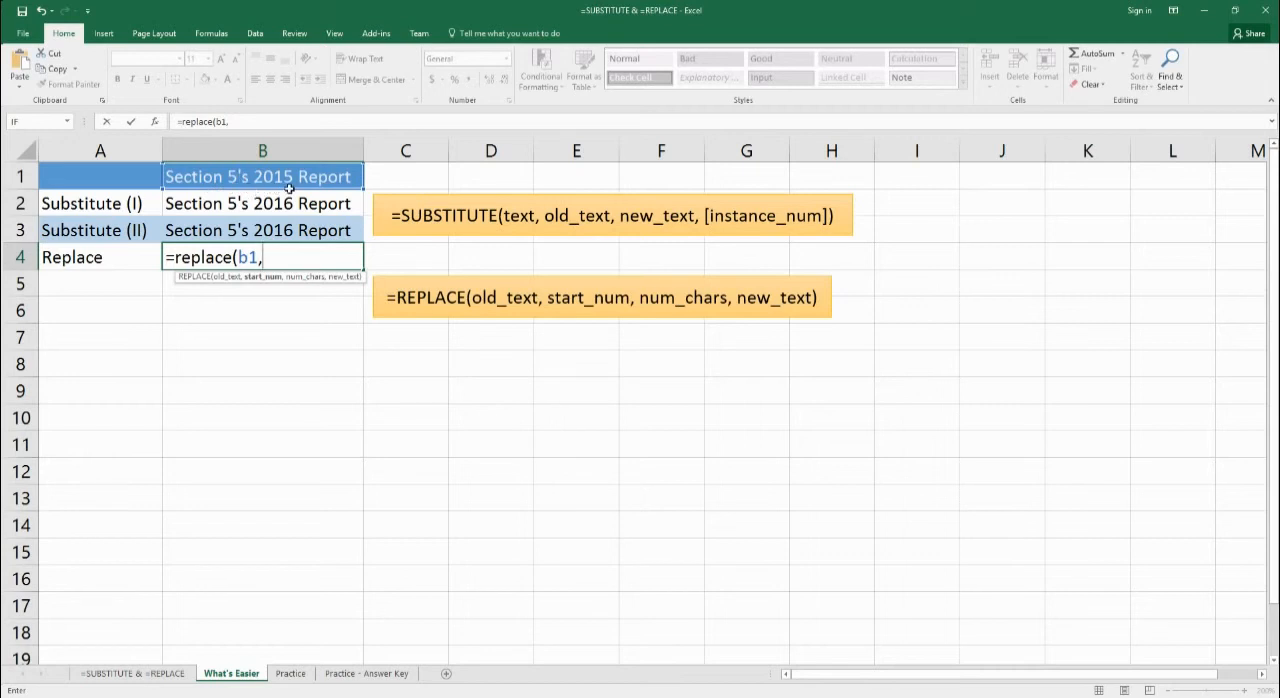
type("16,")
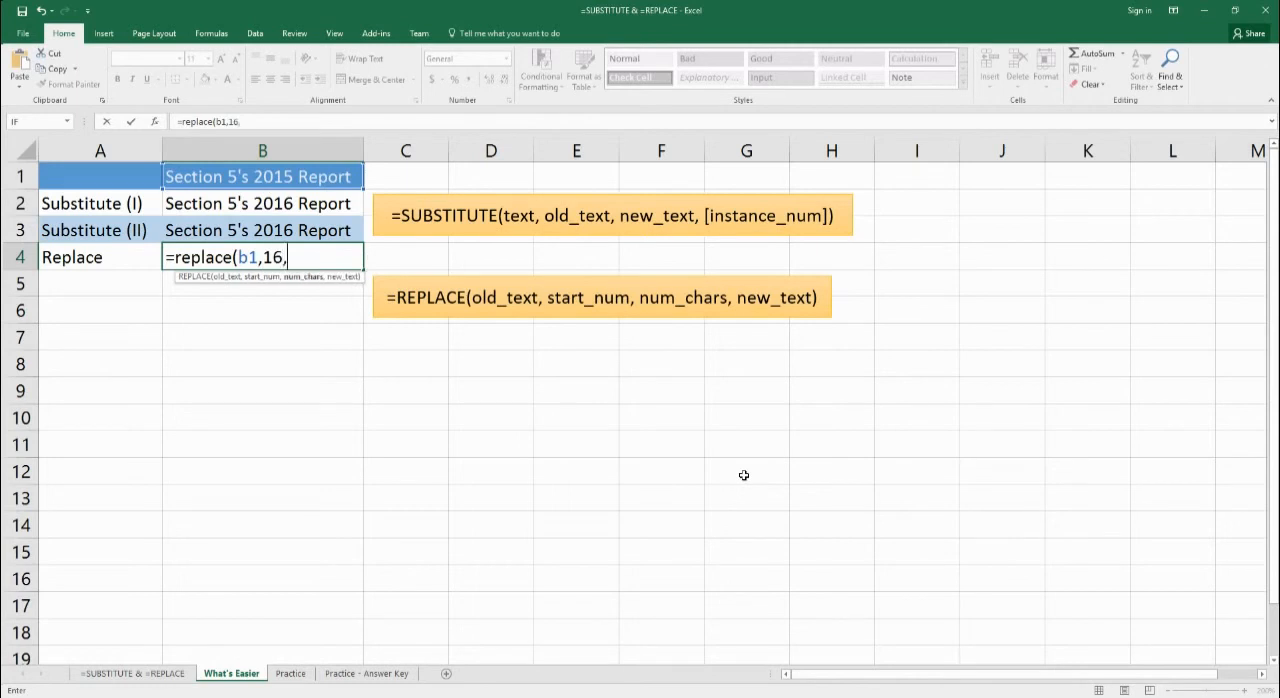
type("1,\"6\"")
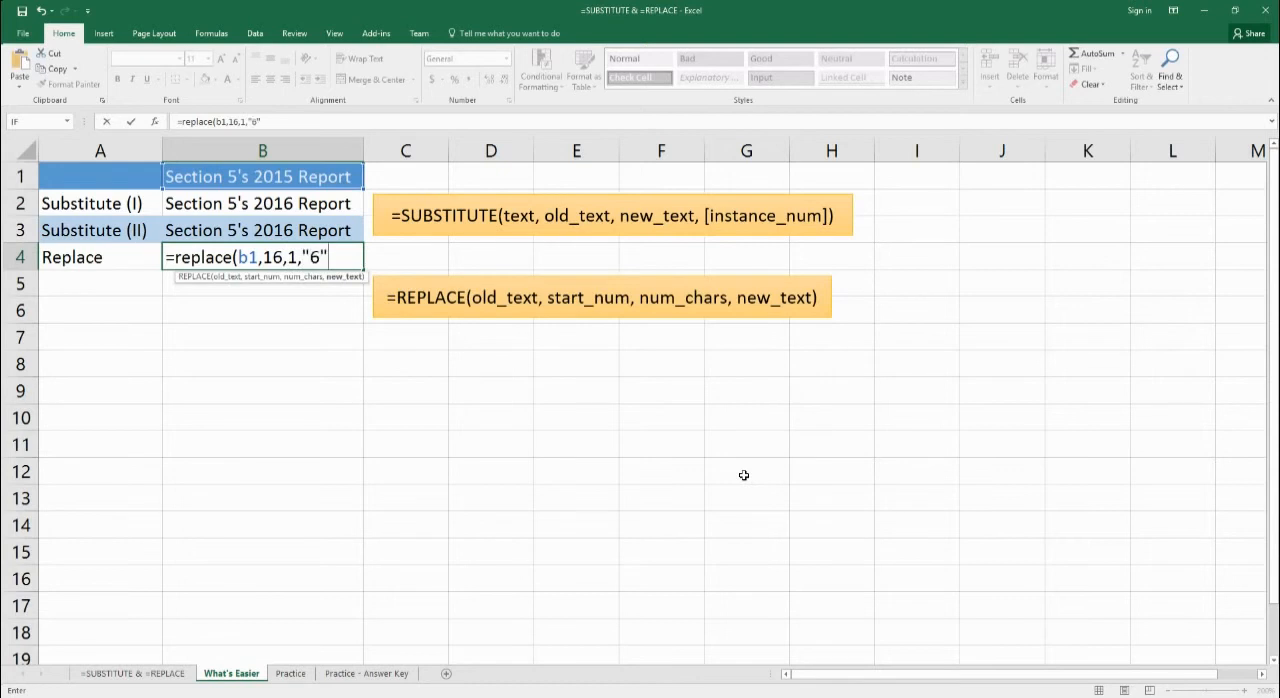
type(")")
key("Return")
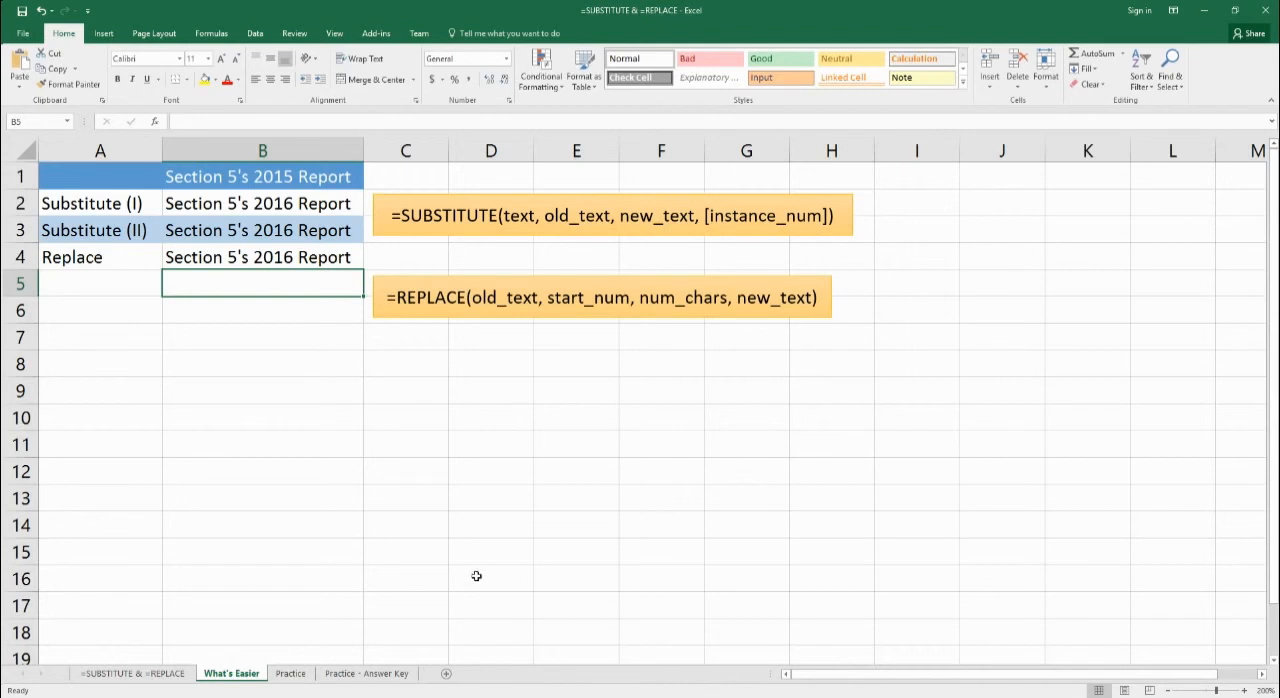
- Open the Practice sheet, highlight the product codes in A2:A15, and select cell B2 in the Substitute column
left_click(291, 675)
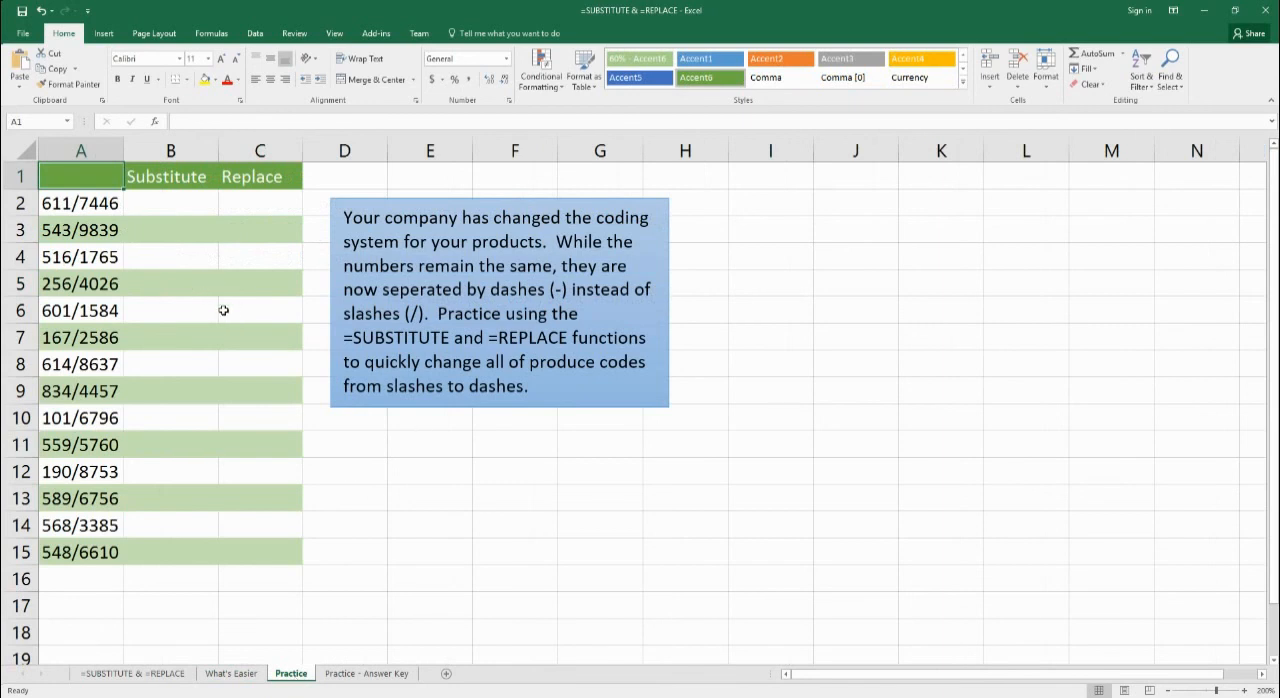
left_click_drag(53, 205, 66, 562)
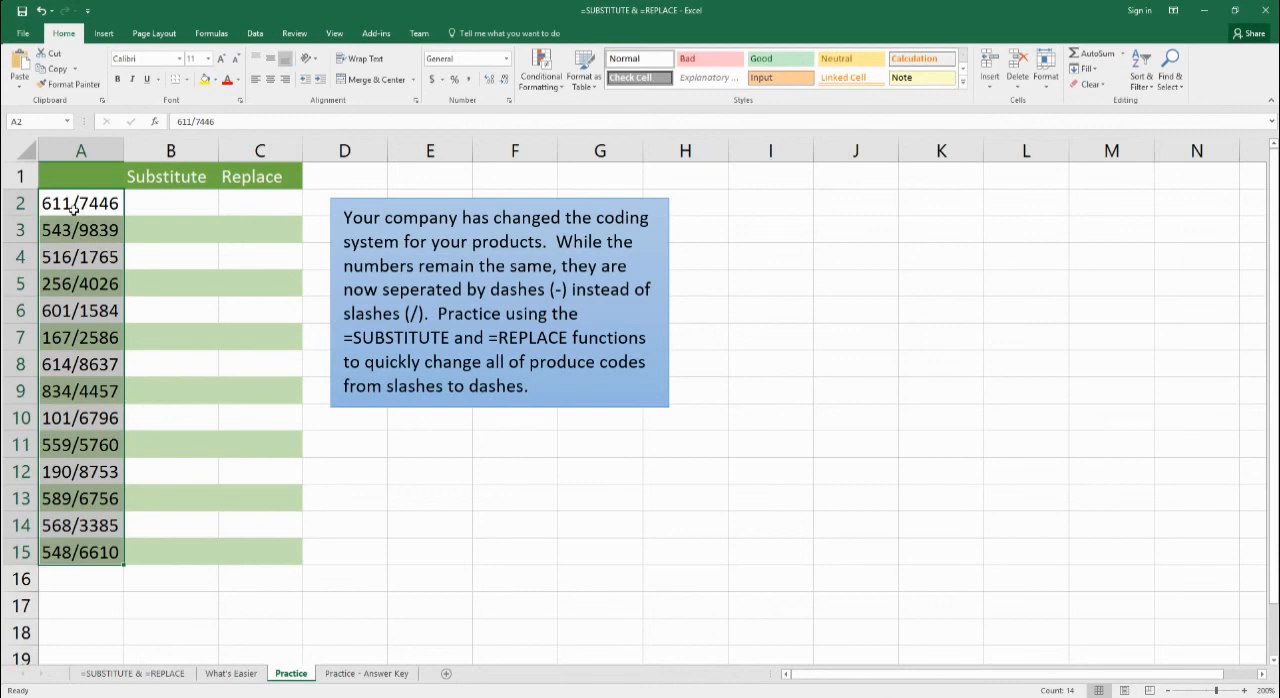
left_click(168, 206)
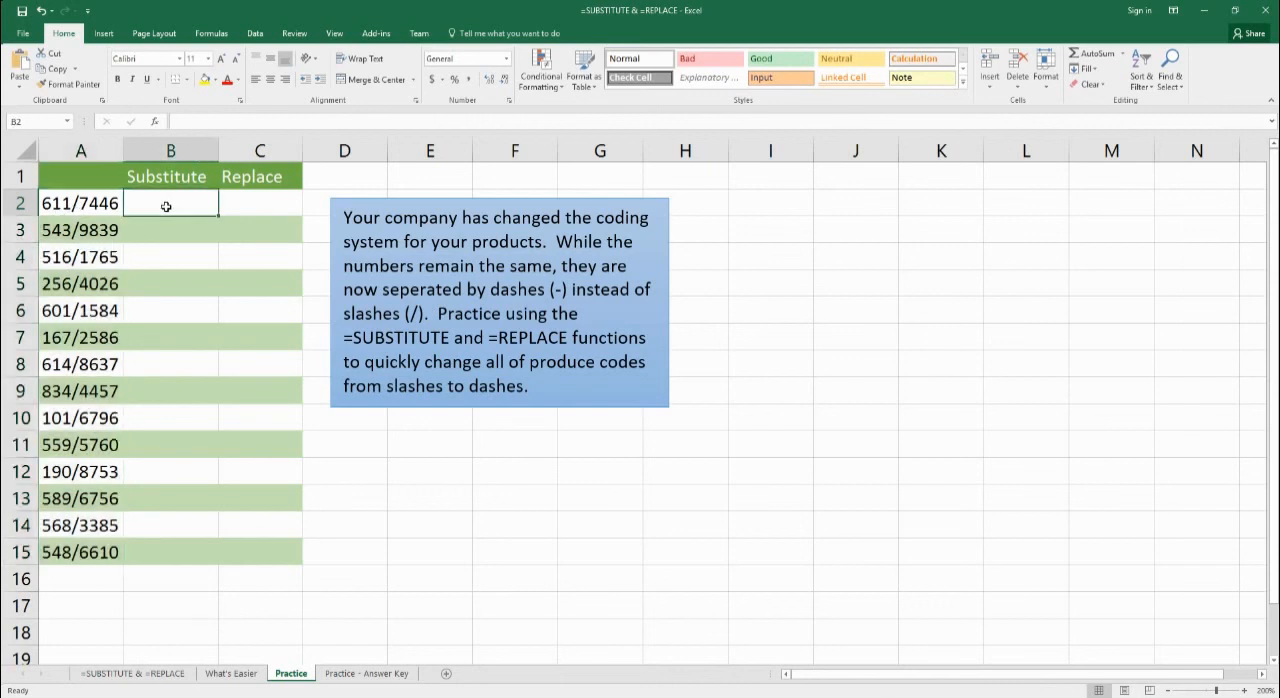